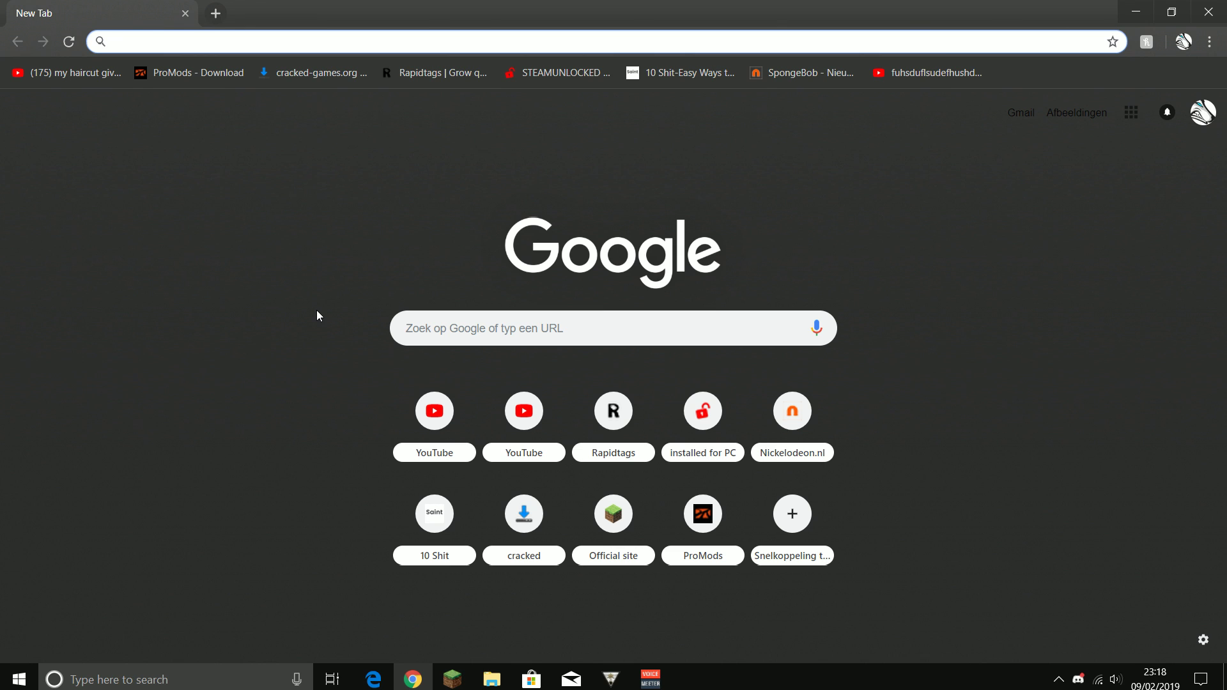
# Search for 'labymod' and open the labymod.net website
pyautogui.write('labymod')
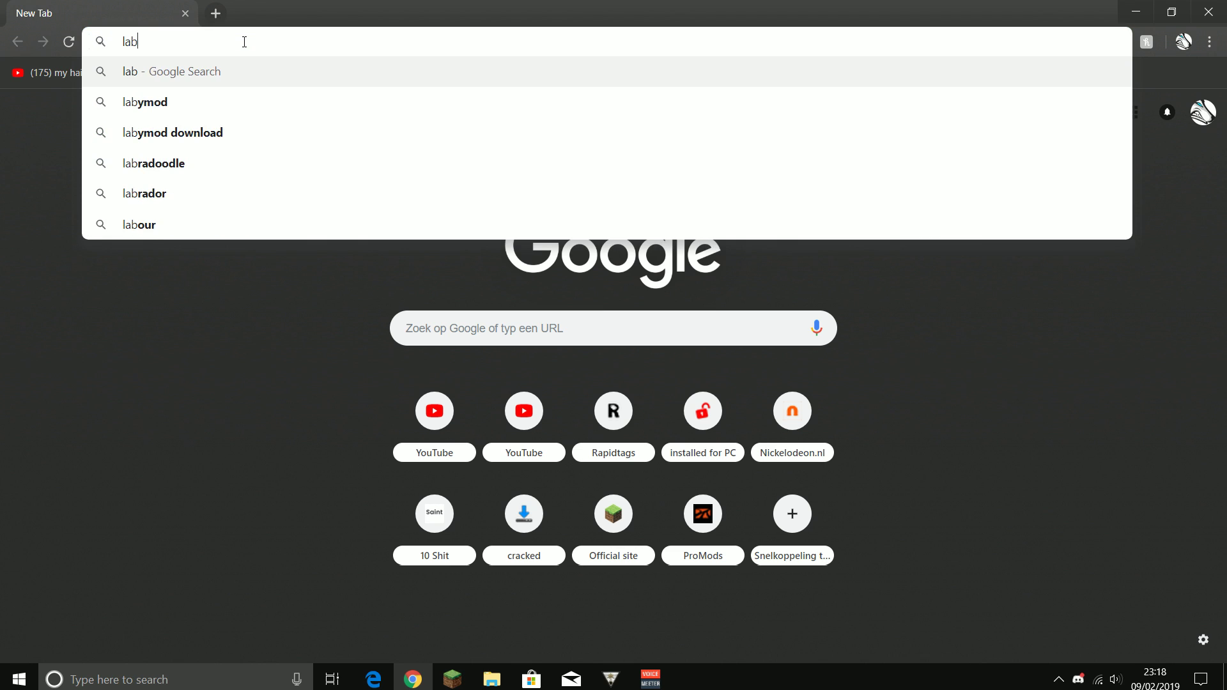
pyautogui.press('Return')
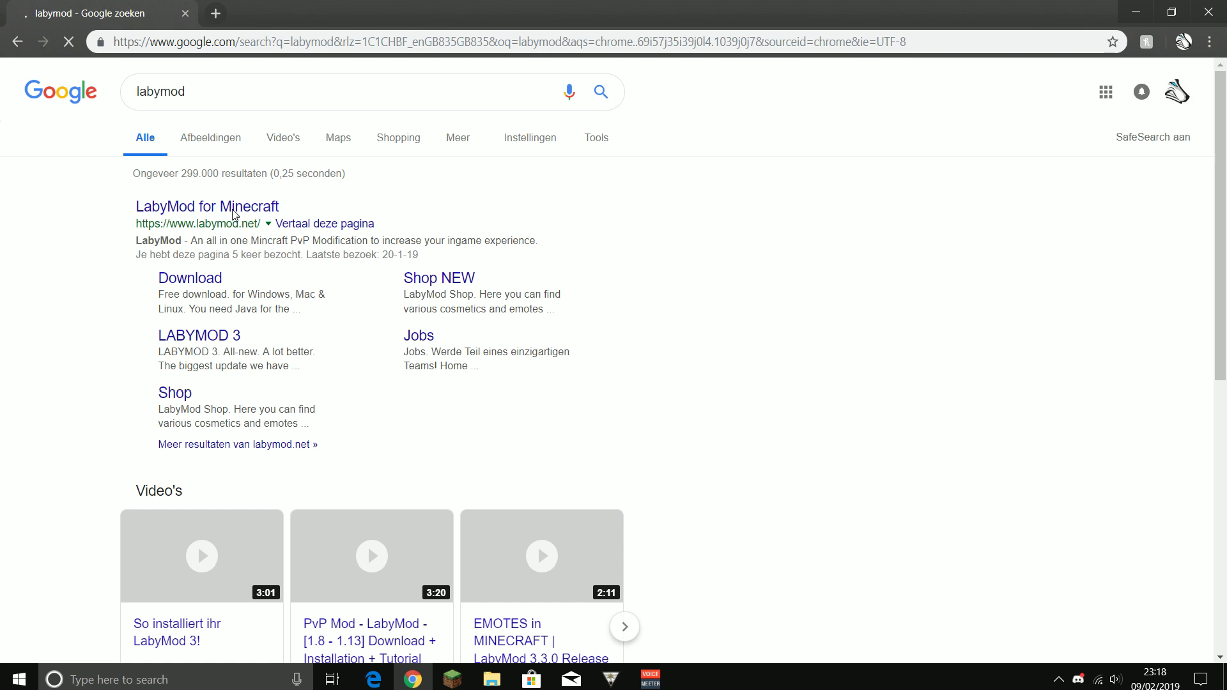
pyautogui.click(233, 207)
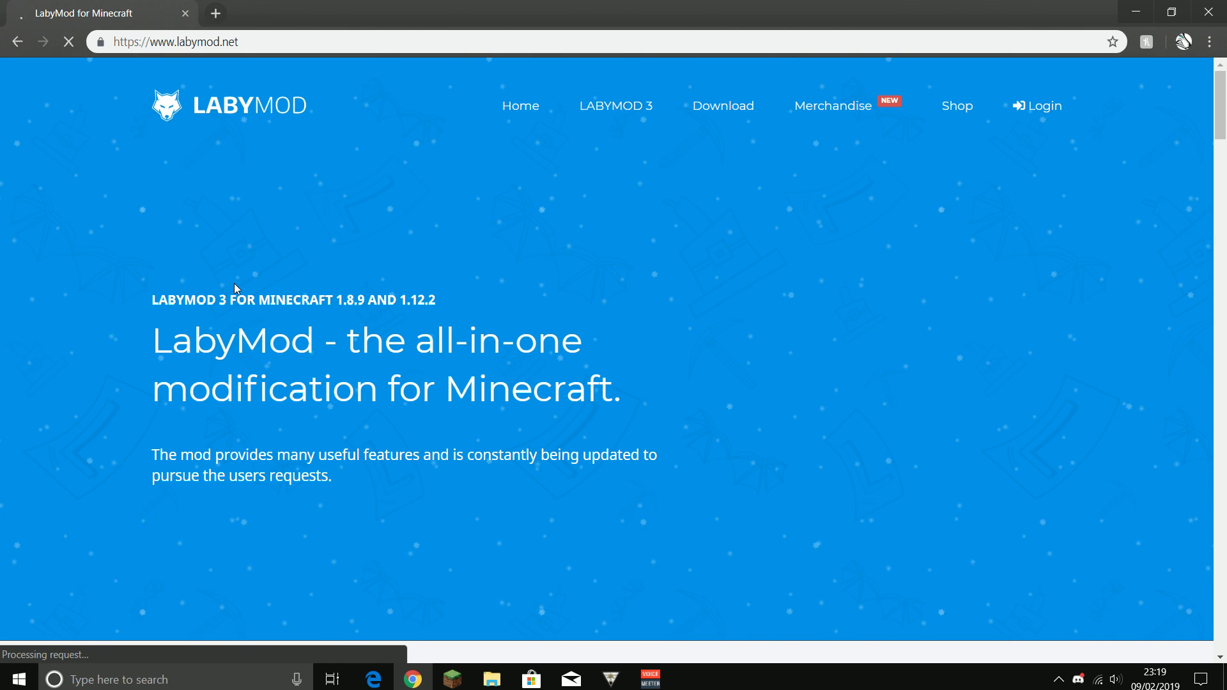
# Download LabyMod3_Installer.jar from the download page and keep the file
pyautogui.click(722, 105)
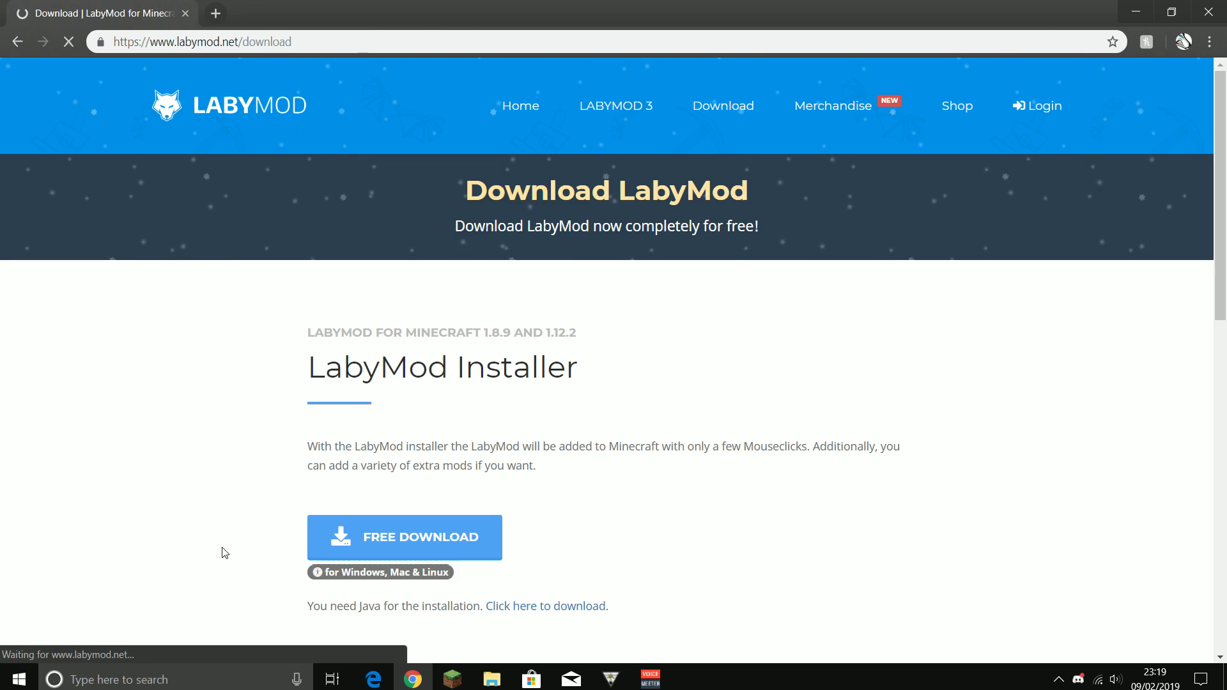
pyautogui.click(389, 541)
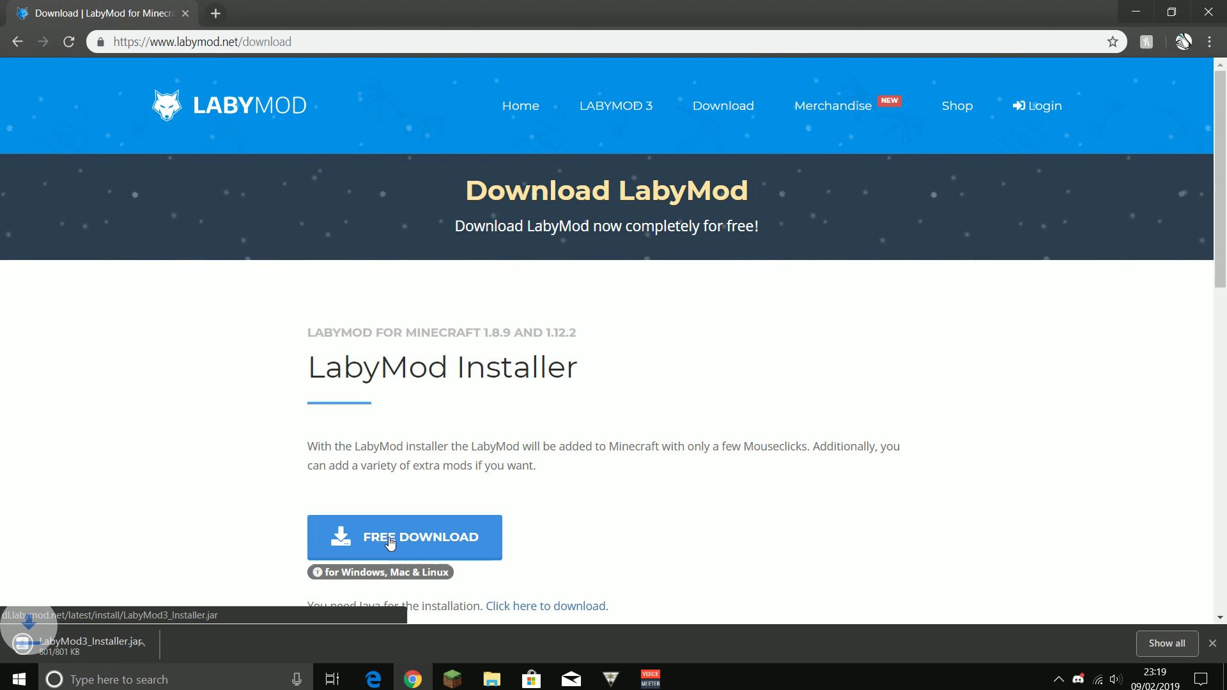
pyautogui.click(267, 643)
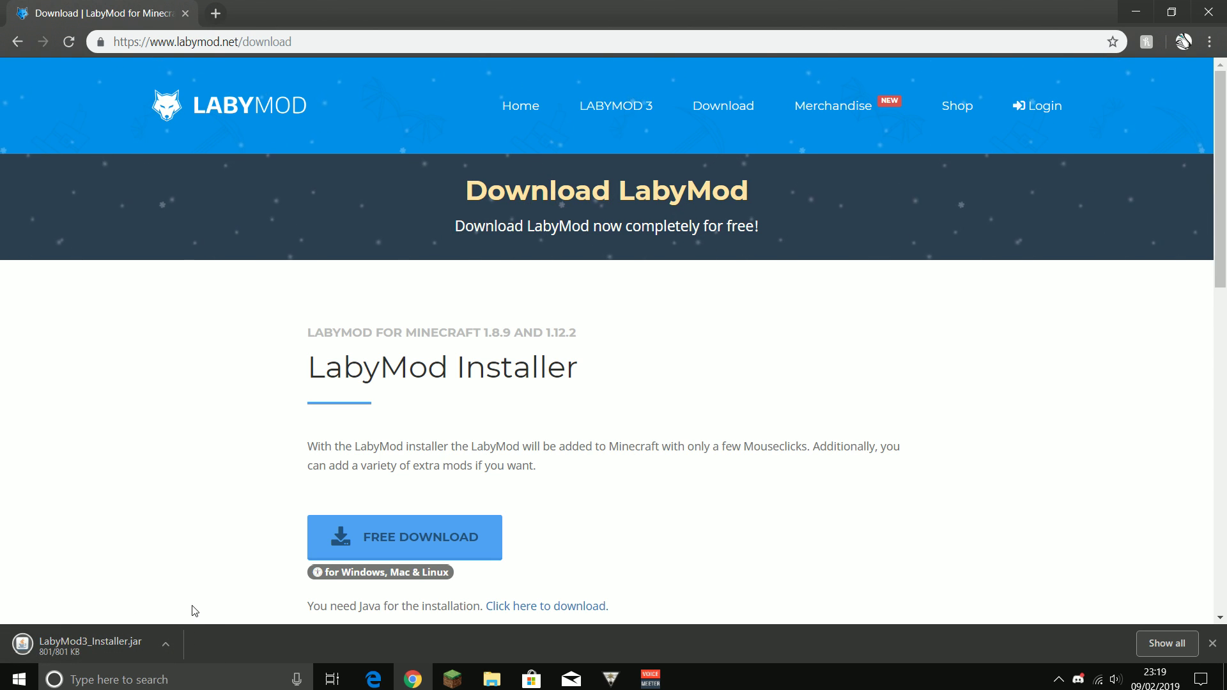
# Run the downloaded installer, setting .jar files to always open with Java
pyautogui.click(22, 650)
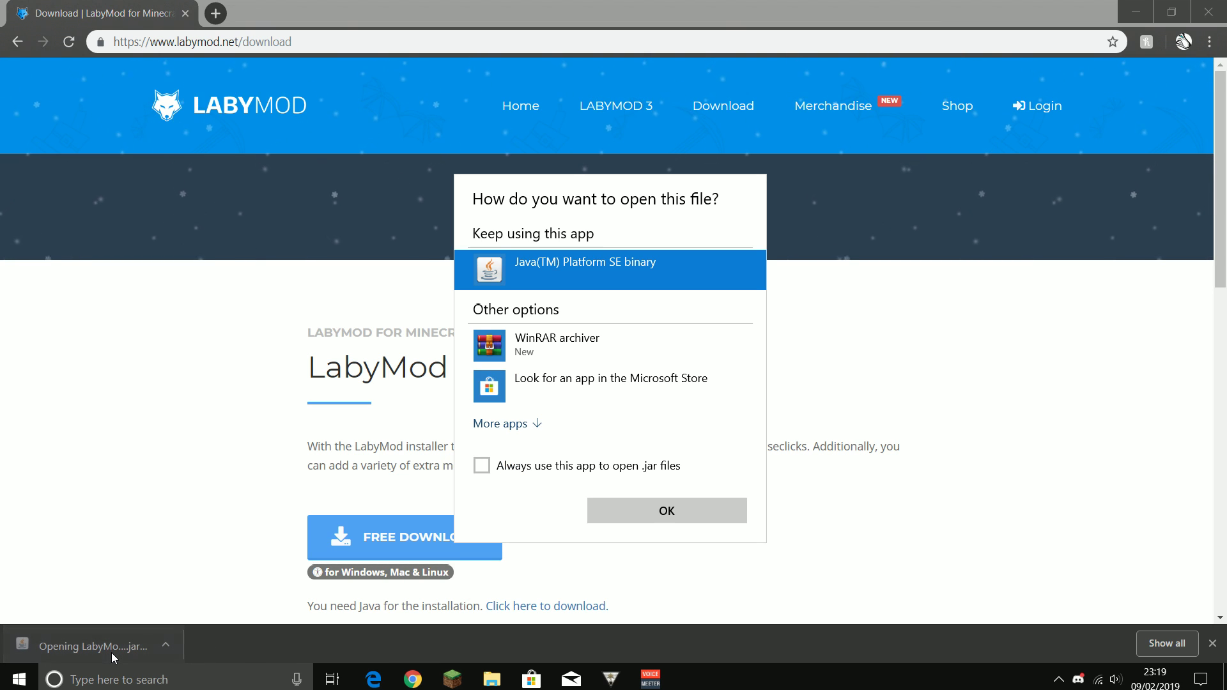
pyautogui.click(482, 465)
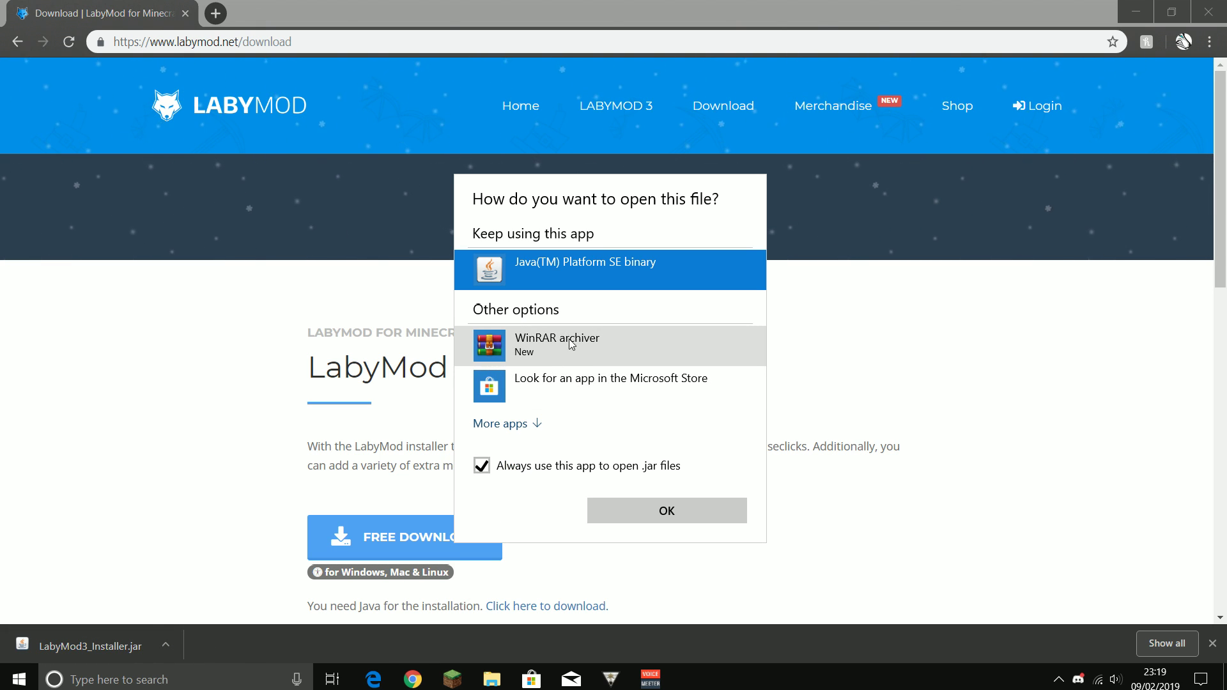
pyautogui.click(661, 521)
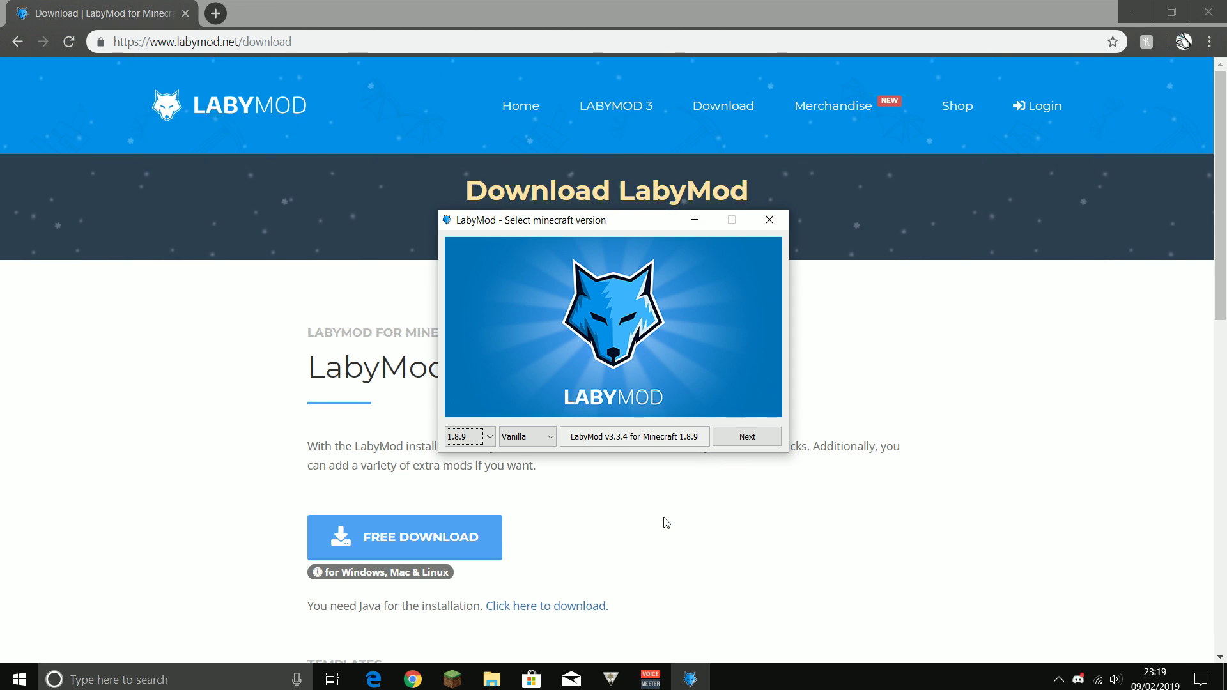
# Set the installer's Minecraft version to 1.8.9 and installation type to Vanilla
pyautogui.click(471, 437)
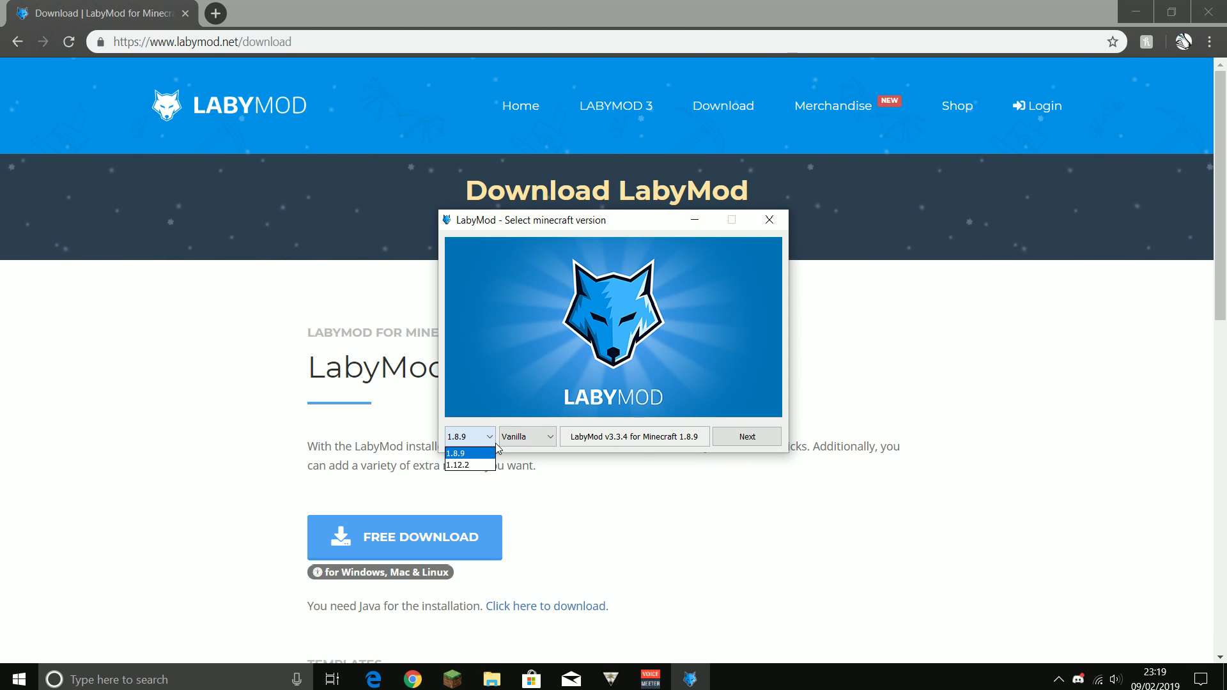
pyautogui.click(467, 464)
pyautogui.click(476, 440)
pyautogui.click(476, 454)
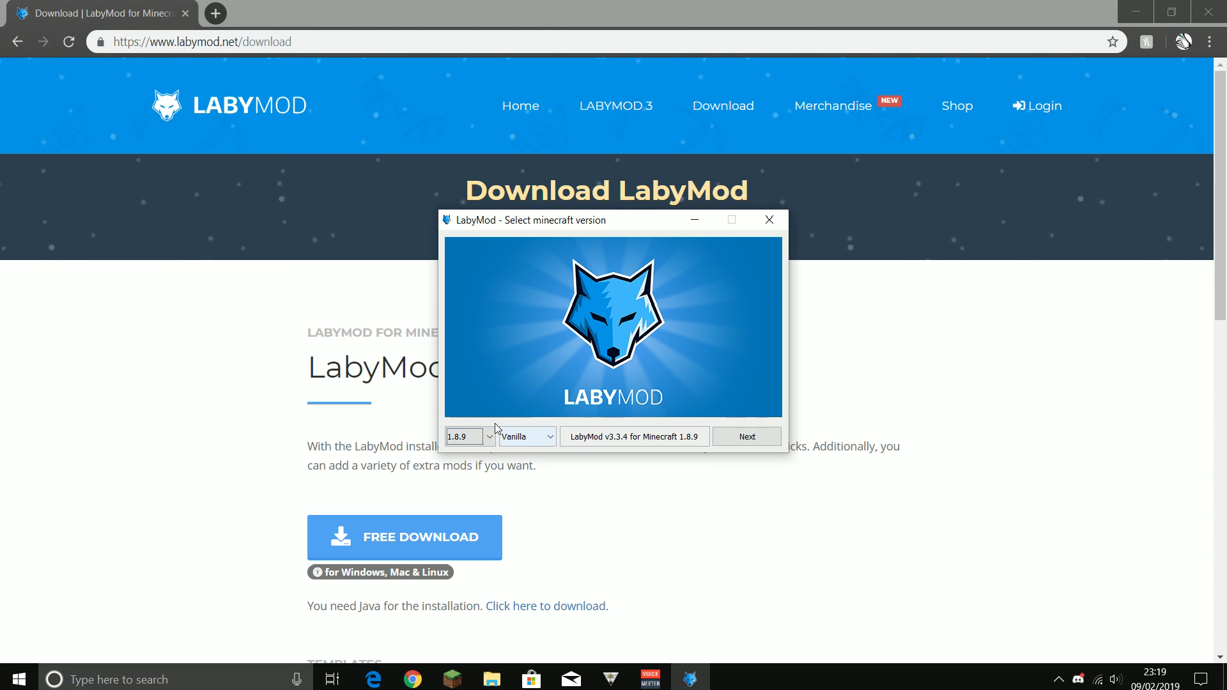
pyautogui.click(549, 441)
pyautogui.click(534, 464)
pyautogui.click(537, 440)
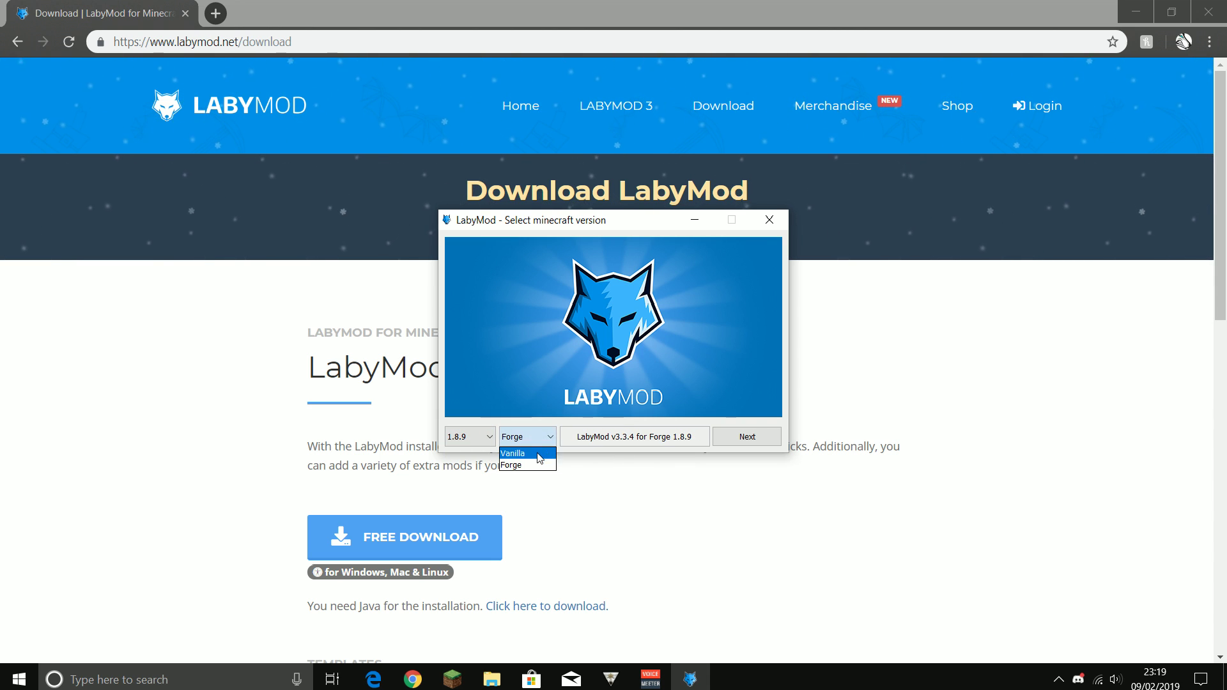
pyautogui.click(539, 454)
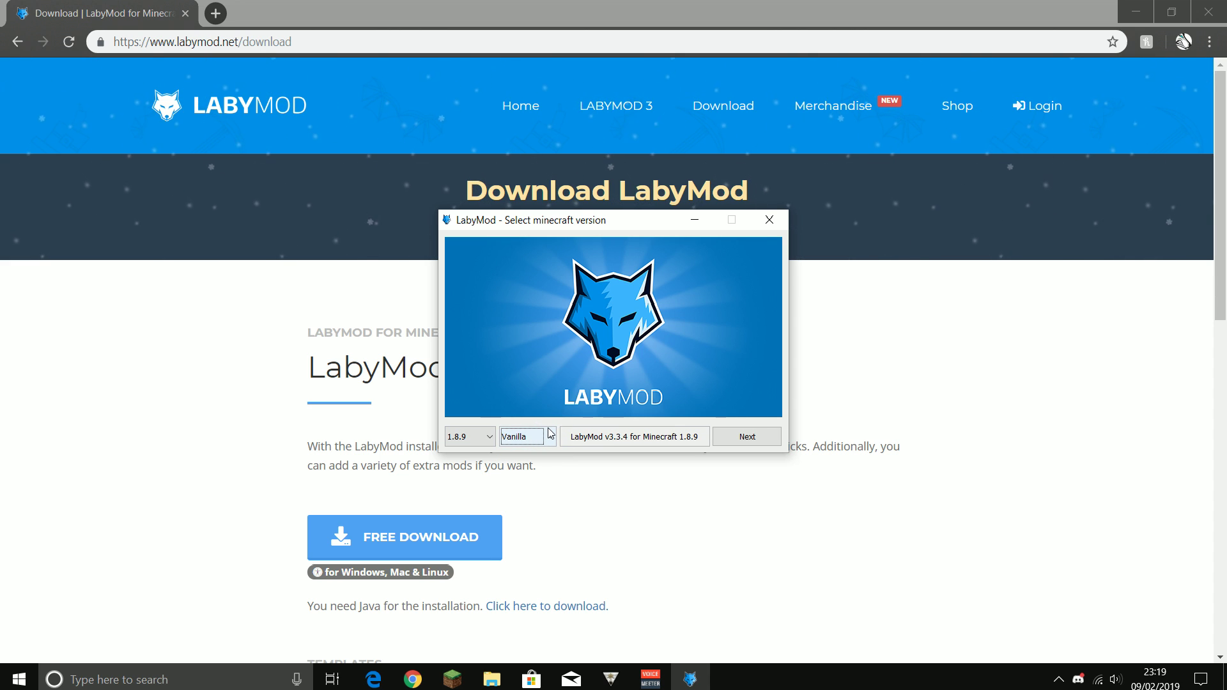
# Continue to the addon selection and look through the available addons
pyautogui.click(739, 441)
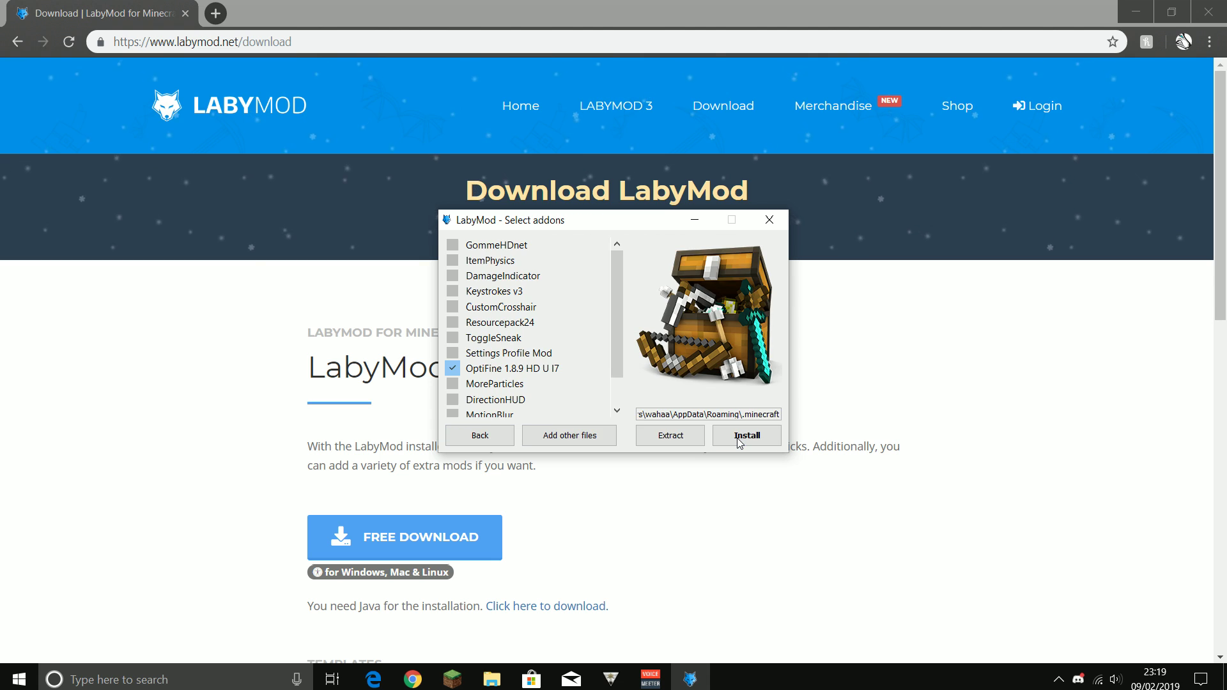
pyautogui.scroll(-1, 486, 309)
pyautogui.scroll(1, 487, 310)
pyautogui.scroll(-2, 616, 358)
pyautogui.scroll(1, 617, 370)
pyautogui.scroll(-1, 616, 380)
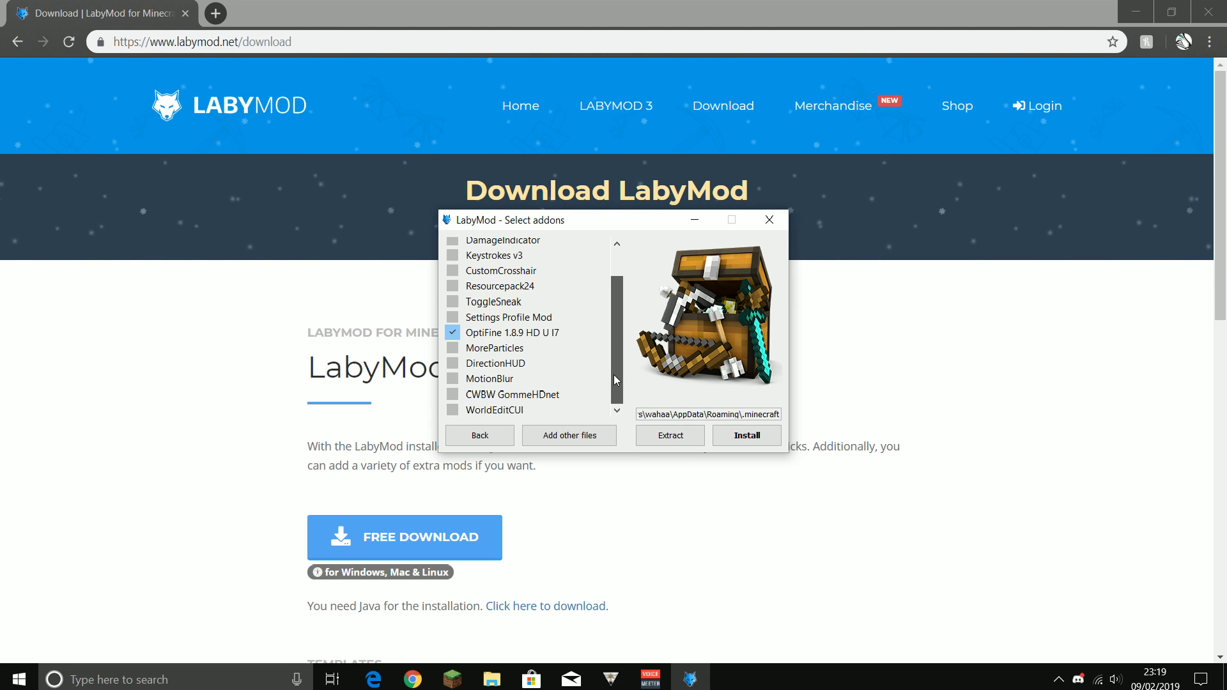
pyautogui.scroll(2, 539, 339)
pyautogui.scroll(-2, 538, 339)
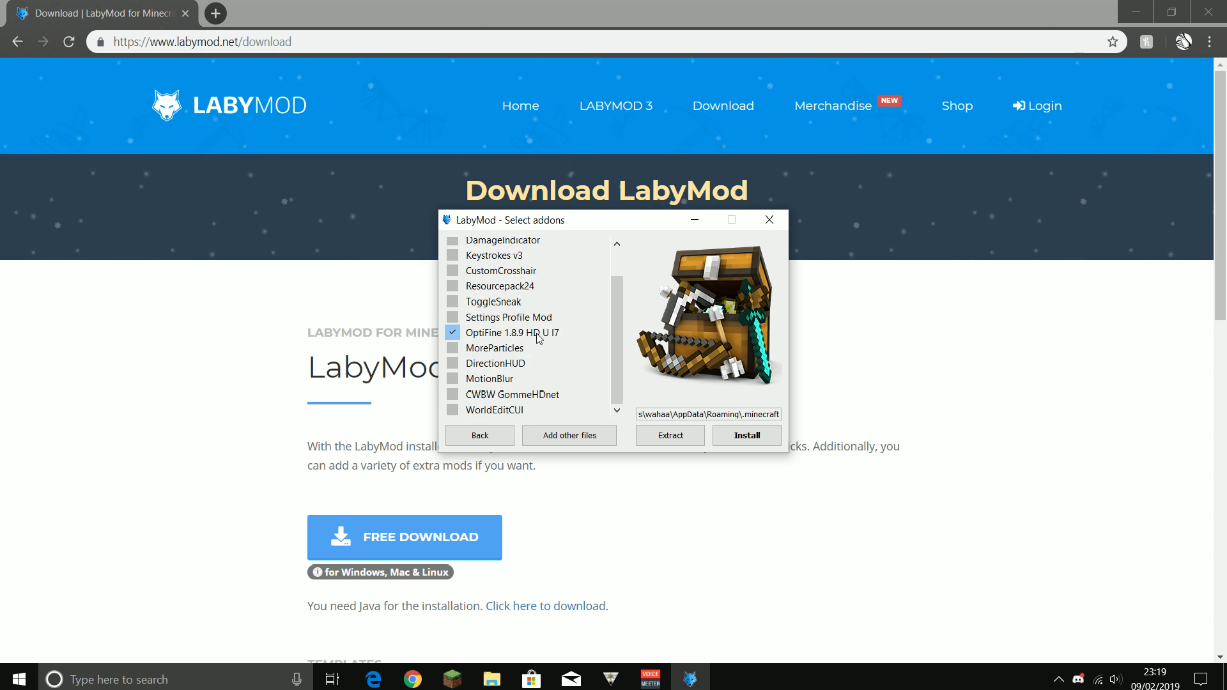
pyautogui.scroll(2, 539, 339)
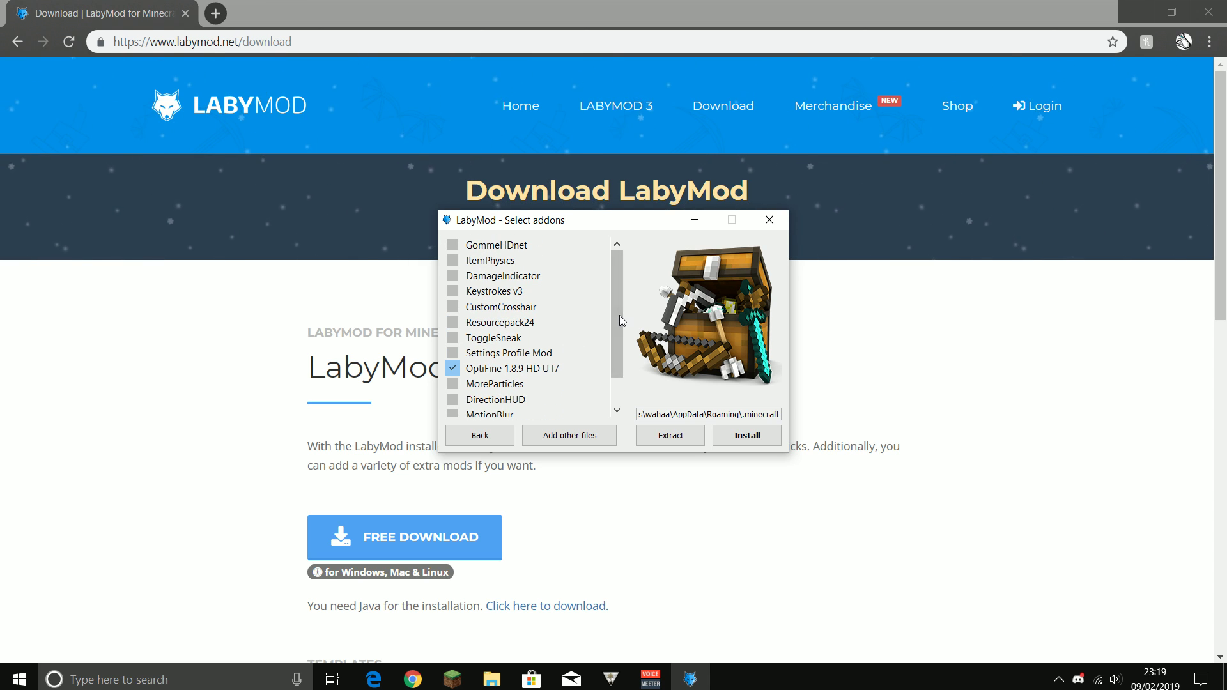
# Tick DamageIndicator and MoreParticles, keeping OptiFine ticked and Resourcepack24 unticked
pyautogui.click(461, 278)
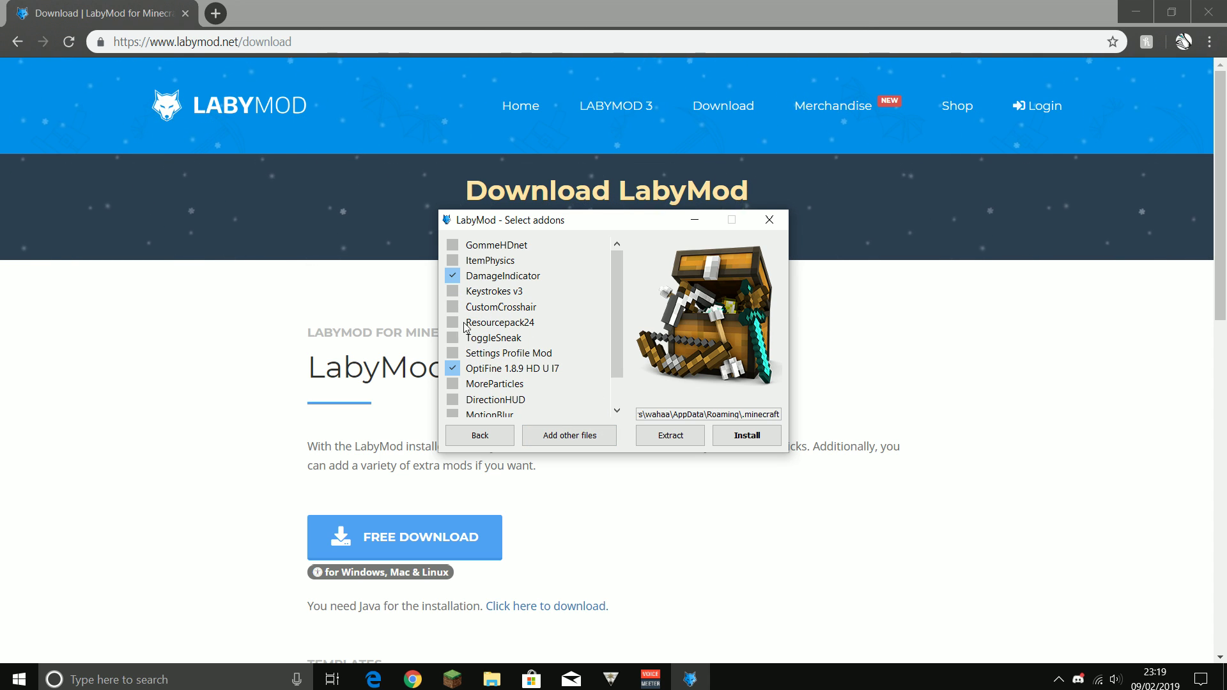
pyautogui.scroll(-1, 460, 329)
pyautogui.click(453, 378)
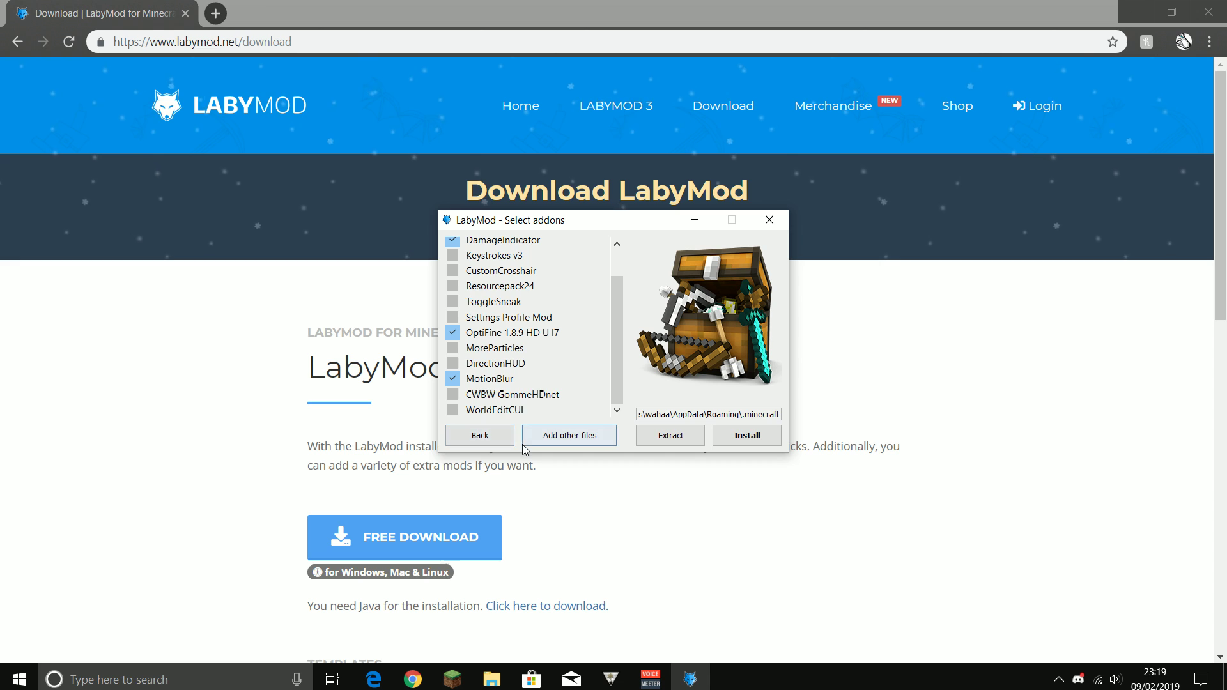
pyautogui.click(452, 348)
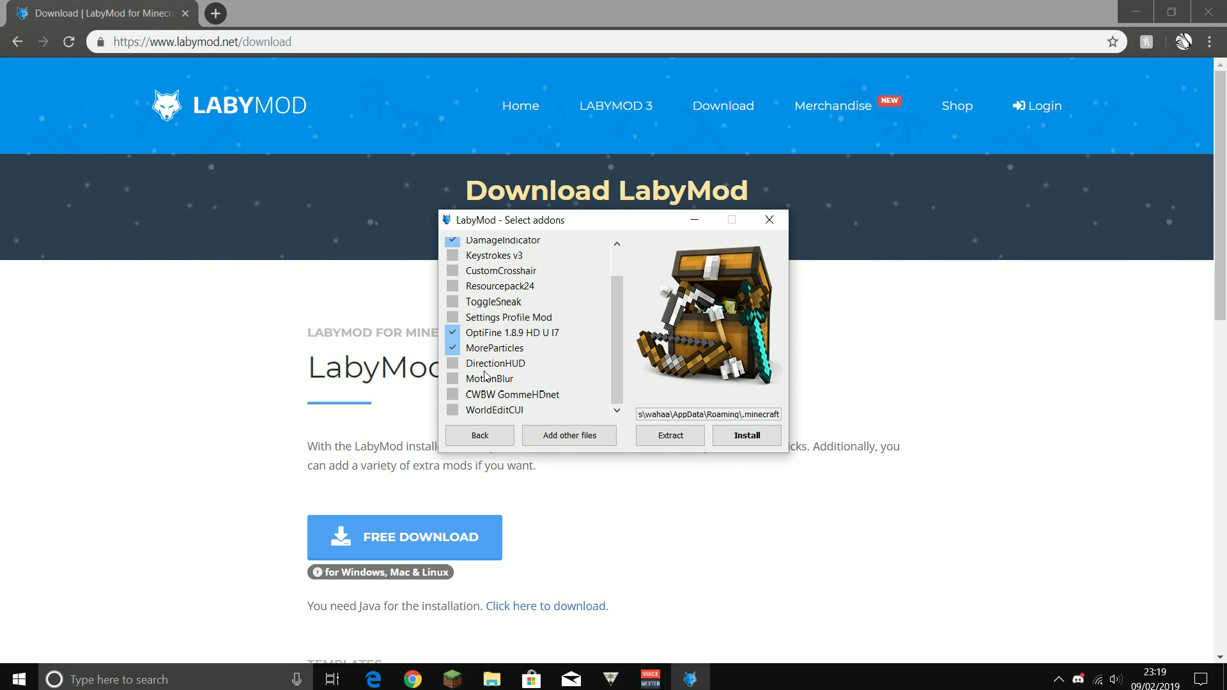
pyautogui.click(456, 287)
pyautogui.click(457, 288)
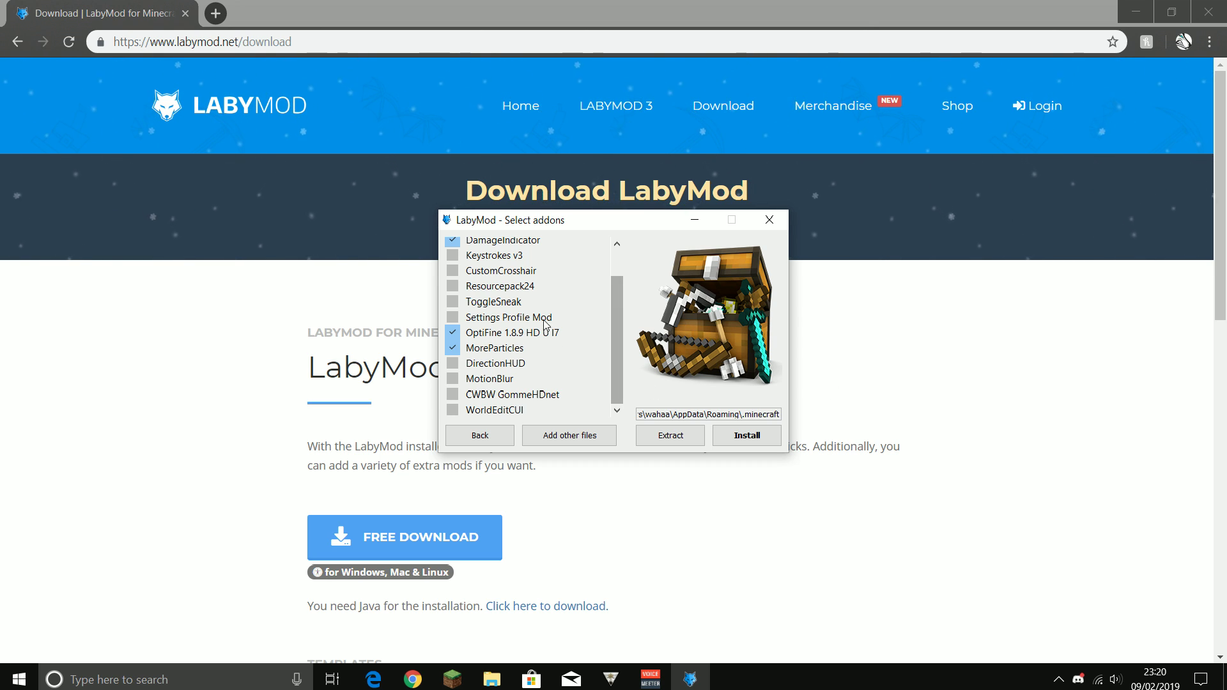
pyautogui.scroll(1, 524, 339)
pyautogui.moveTo(621, 287)
pyautogui.mouseDown()
pyautogui.moveTo(625, 345)
pyautogui.moveTo(623, 274)
pyautogui.mouseUp()
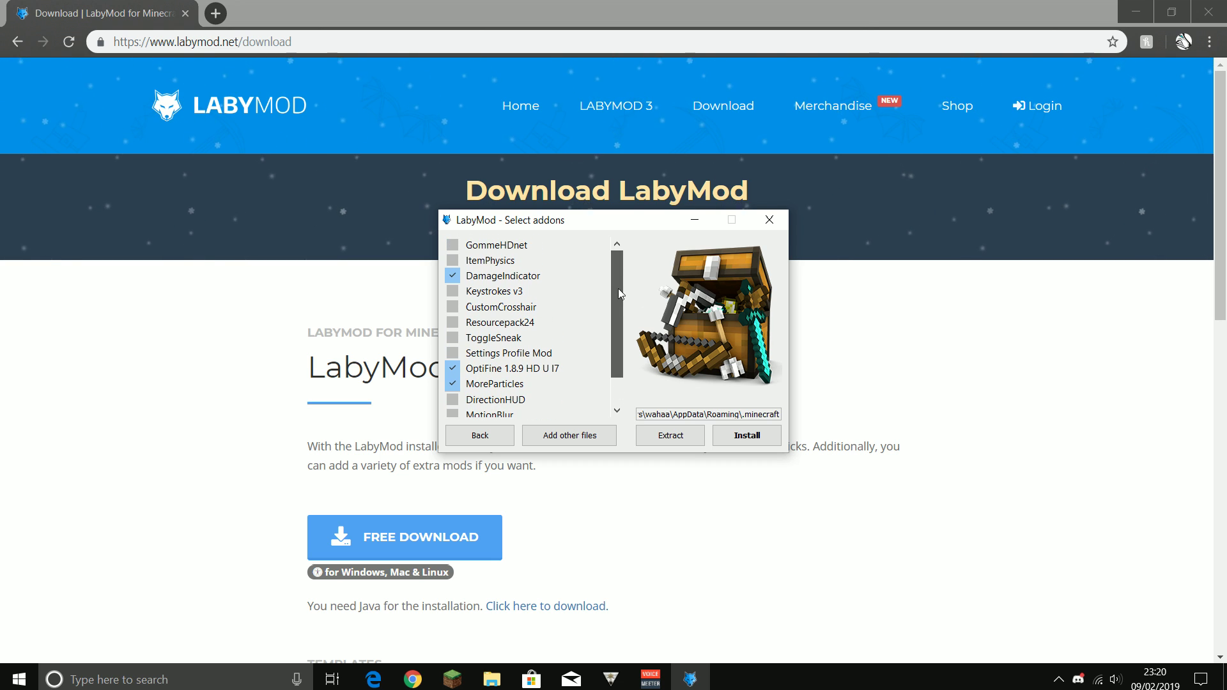
pyautogui.scroll(-1, 536, 303)
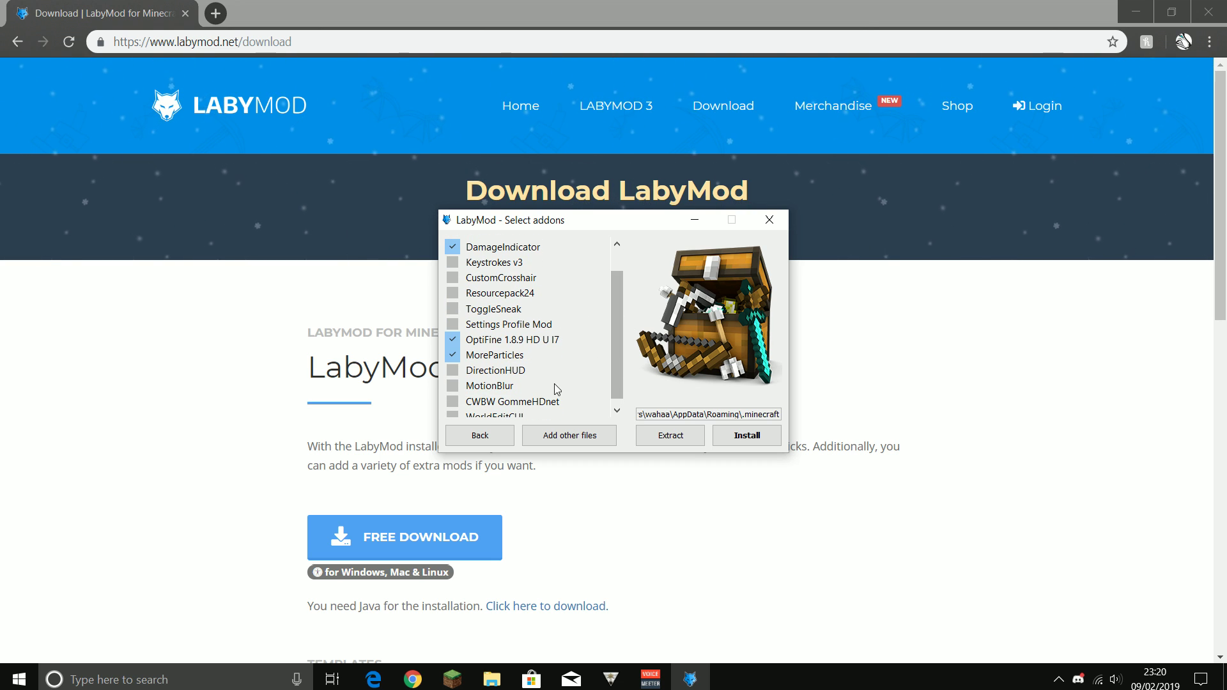
# Start adding other files and open the mods folder in the file dialog
pyautogui.click(559, 441)
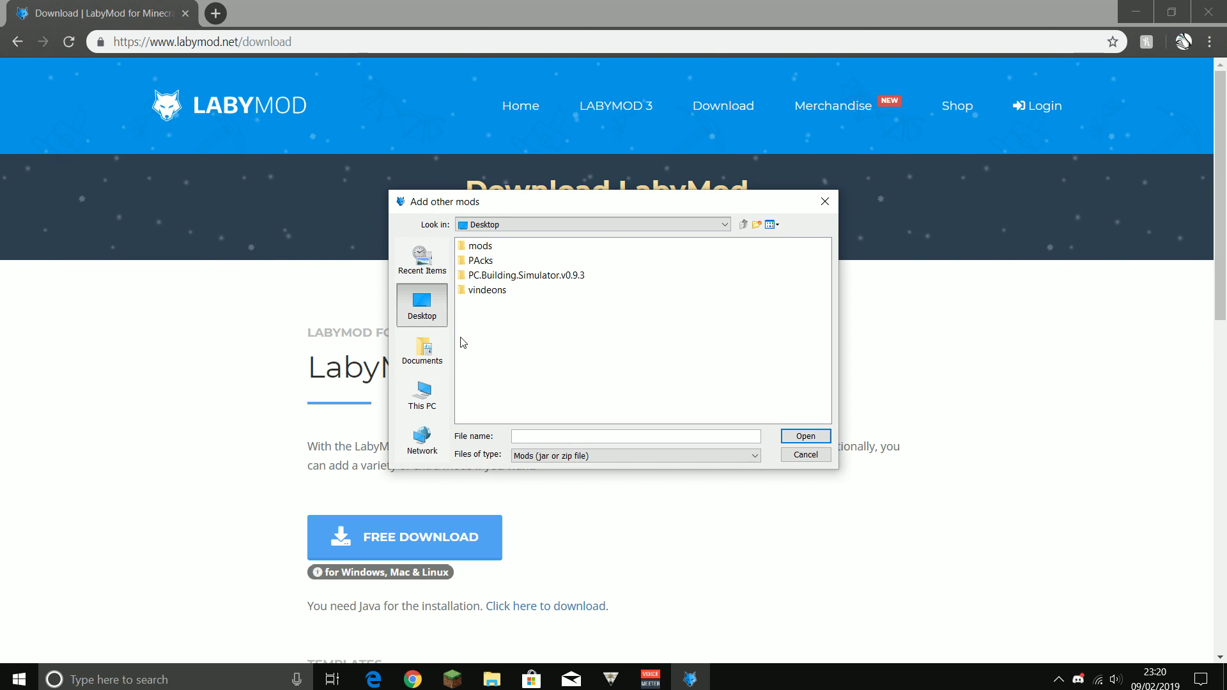
pyautogui.click(481, 248)
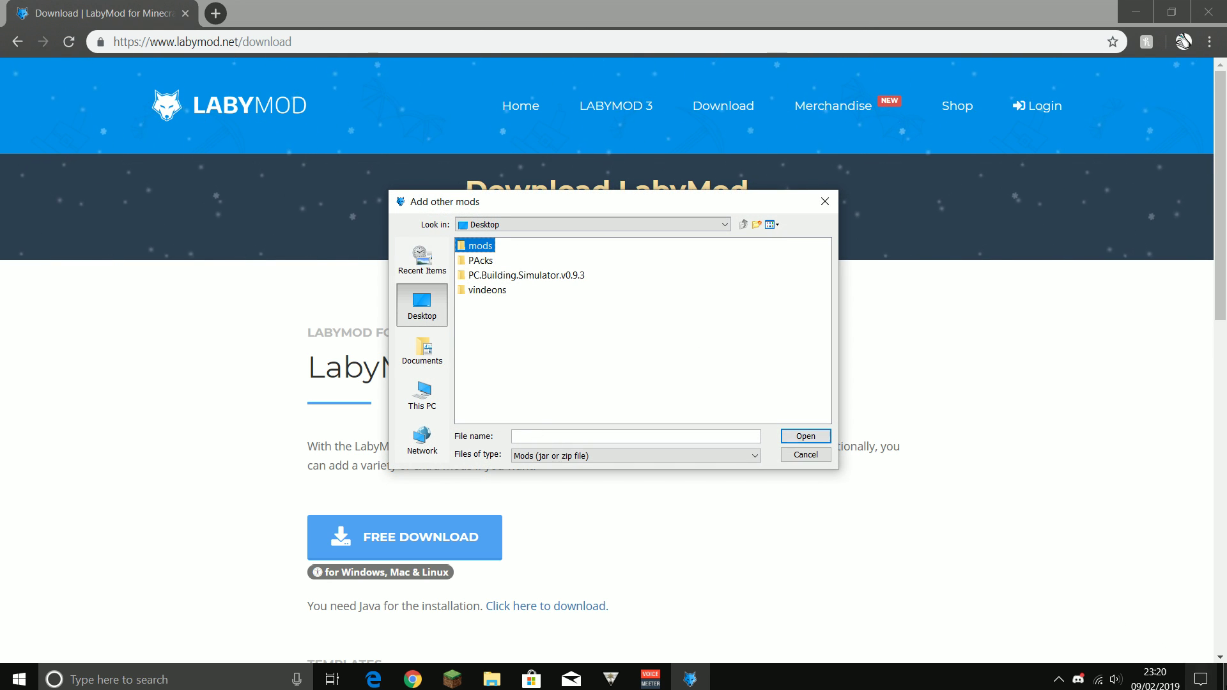
pyautogui.click(1224, 677)
pyautogui.moveTo(1182, 268); pyautogui.dragTo(1131, 259)
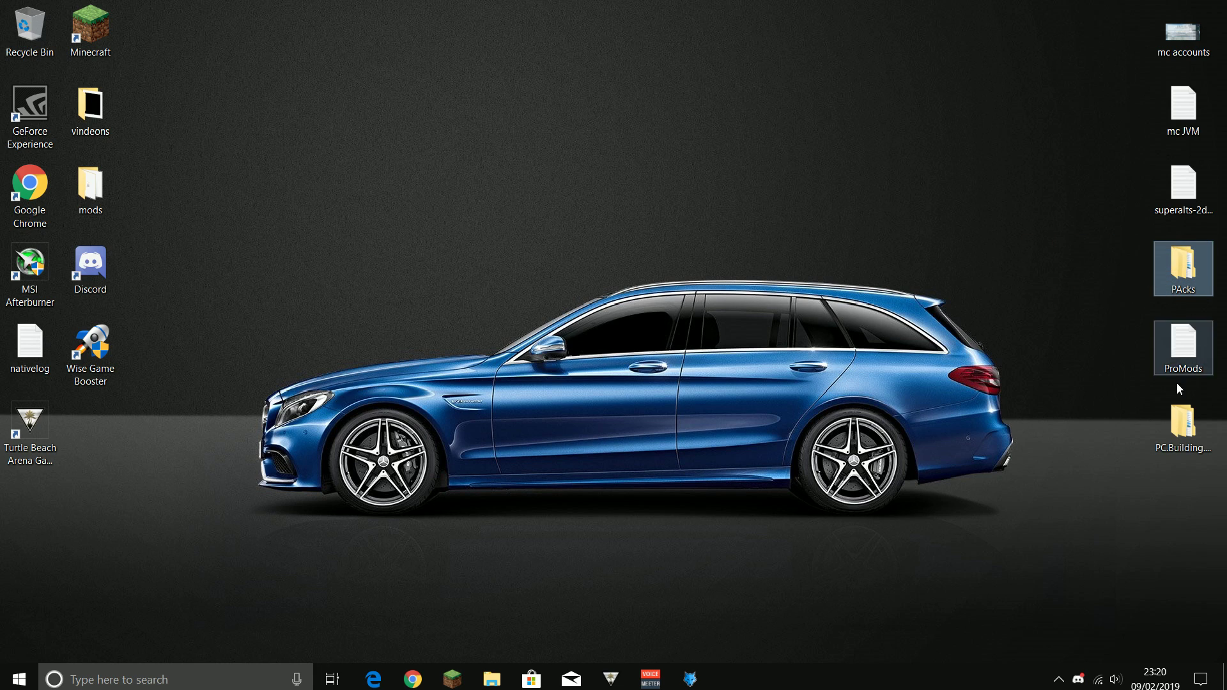
pyautogui.moveTo(90, 185)
pyautogui.mouseDown()
pyautogui.moveTo(298, 243)
pyautogui.moveTo(182, 227)
pyautogui.moveTo(96, 191)
pyautogui.mouseUp()
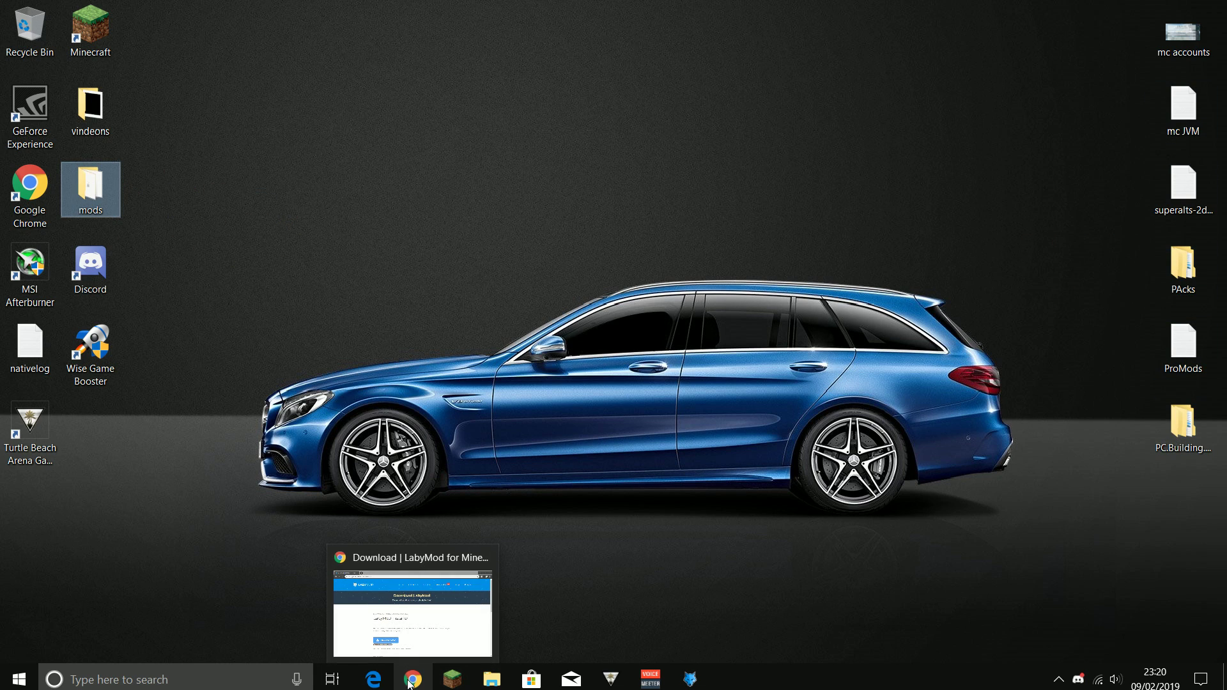
pyautogui.click(689, 677)
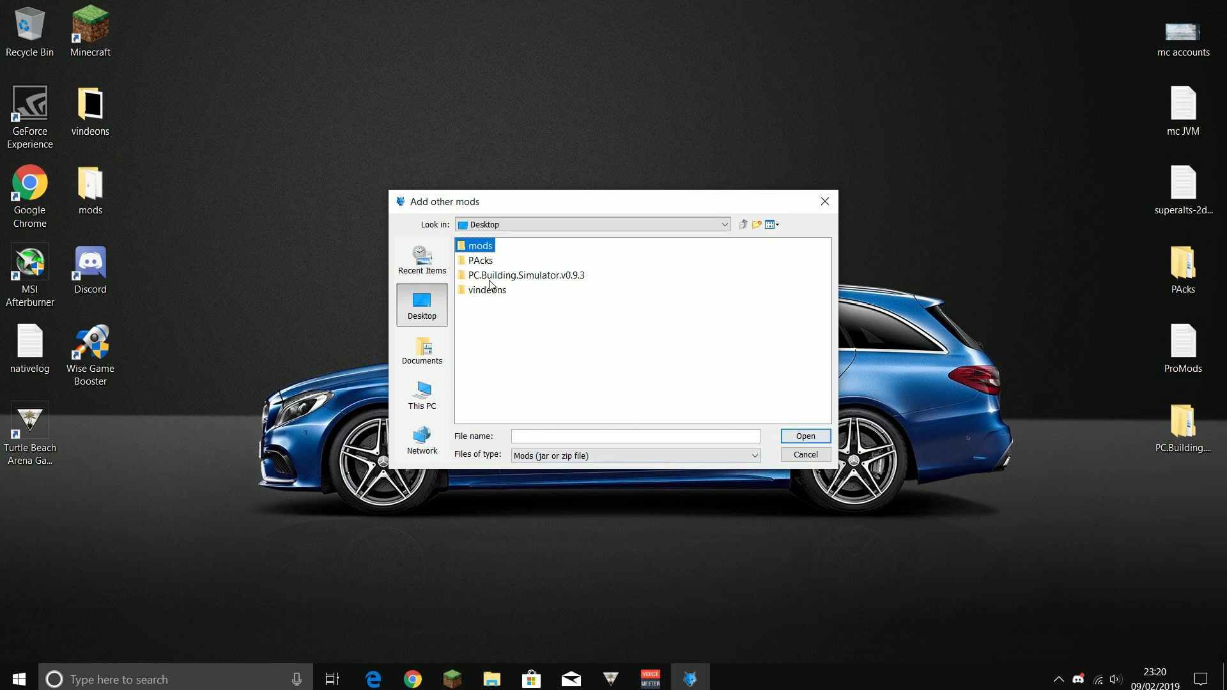
pyautogui.click(492, 248)
pyautogui.click(460, 243)
pyautogui.doubleClick(463, 248)
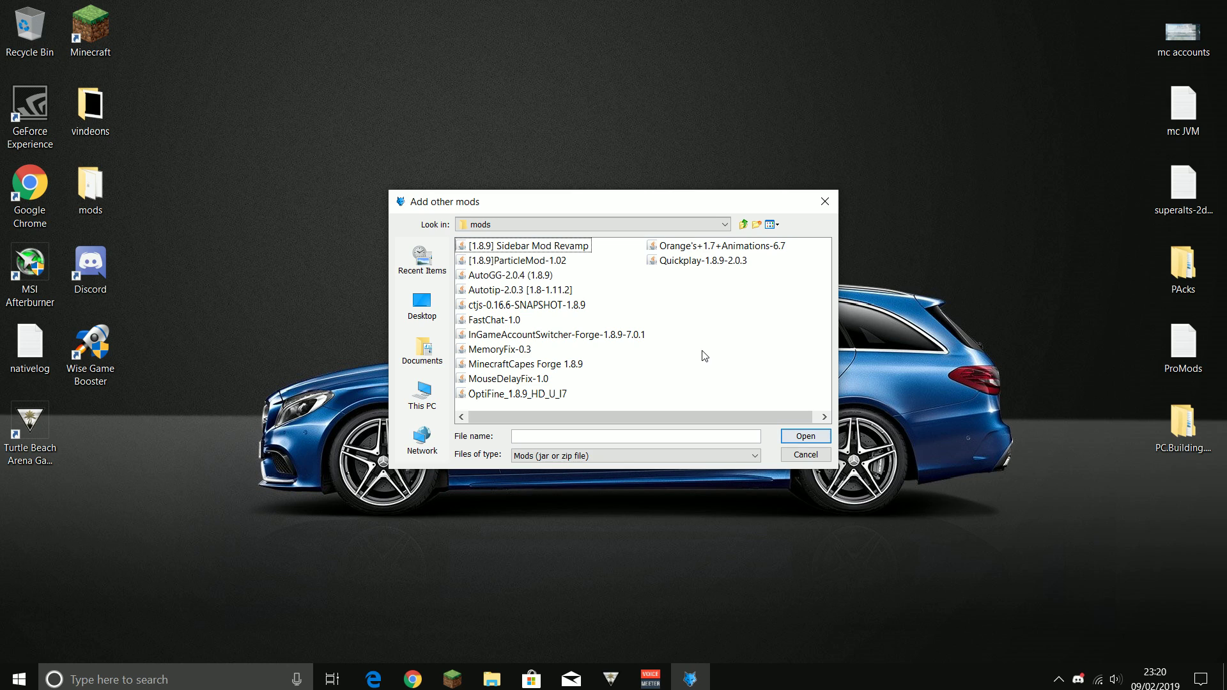
# Select every mod jar in the mods folder and add them to the installer
pyautogui.moveTo(530, 398); pyautogui.dragTo(507, 246)
pyautogui.hotkey('ctrl', 'a')
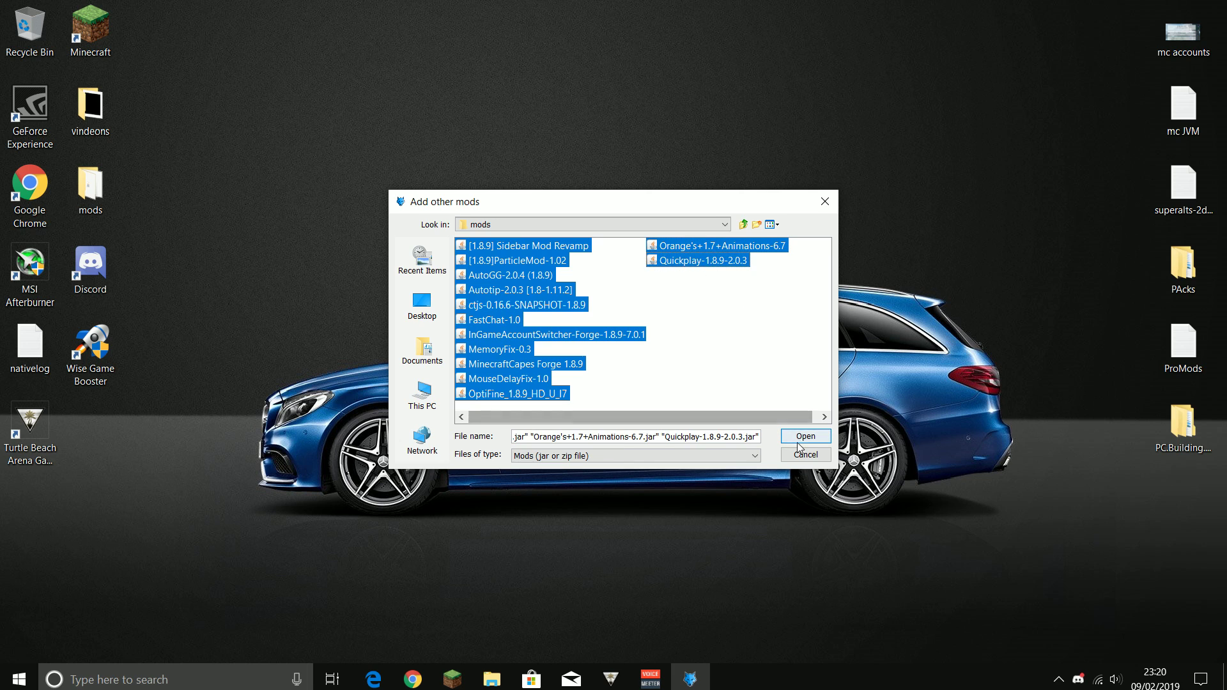
pyautogui.click(805, 436)
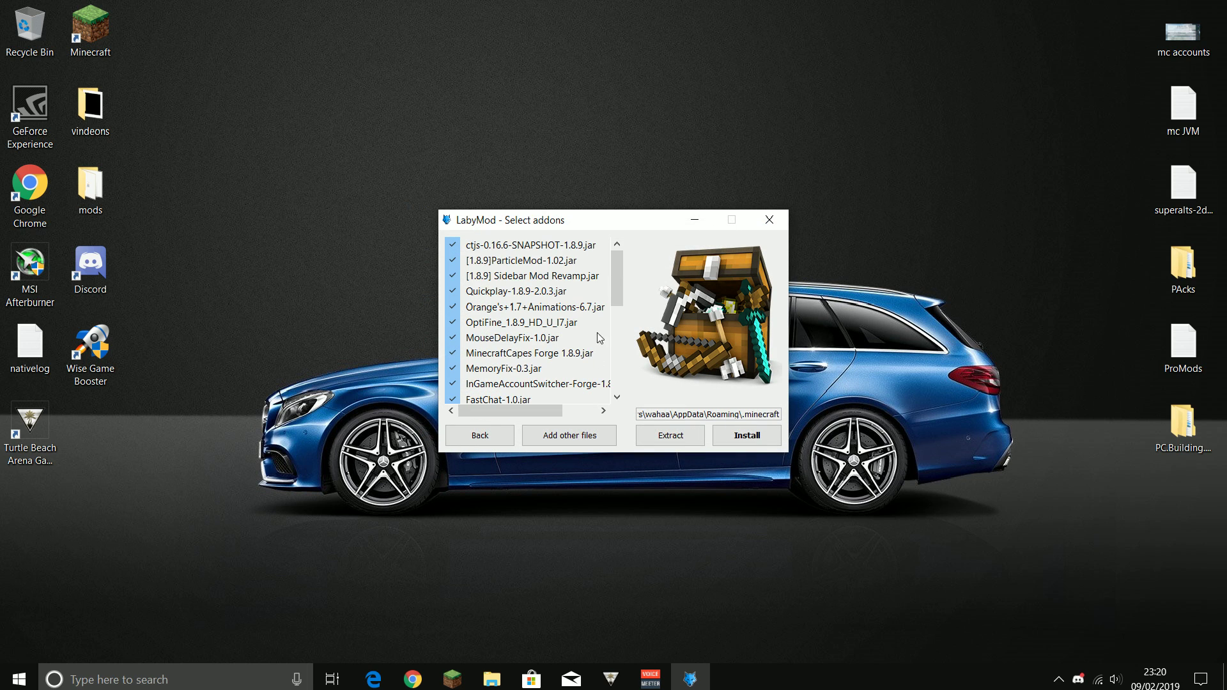
# Install LabyMod v3.3.4 for 1.8.9 with the chosen addons and confirm the success message
pyautogui.scroll(-3, 616, 313)
pyautogui.moveTo(616, 312); pyautogui.dragTo(617, 268)
pyautogui.click(749, 437)
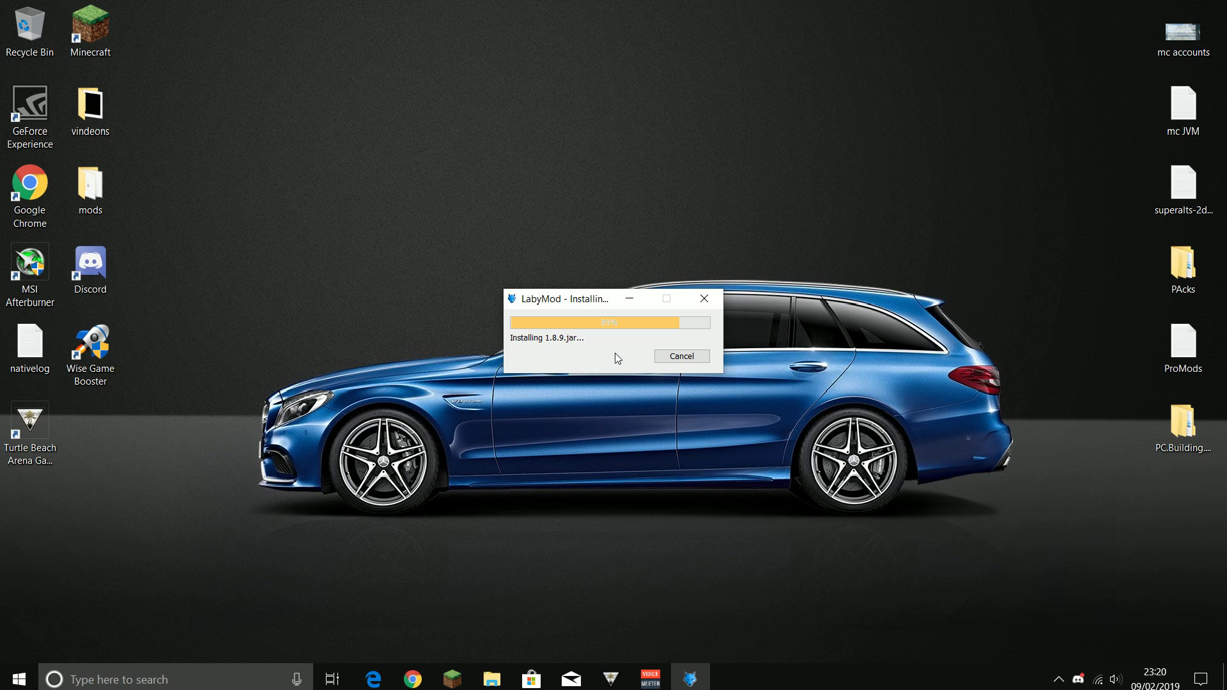
pyautogui.moveTo(583, 306); pyautogui.dragTo(572, 309)
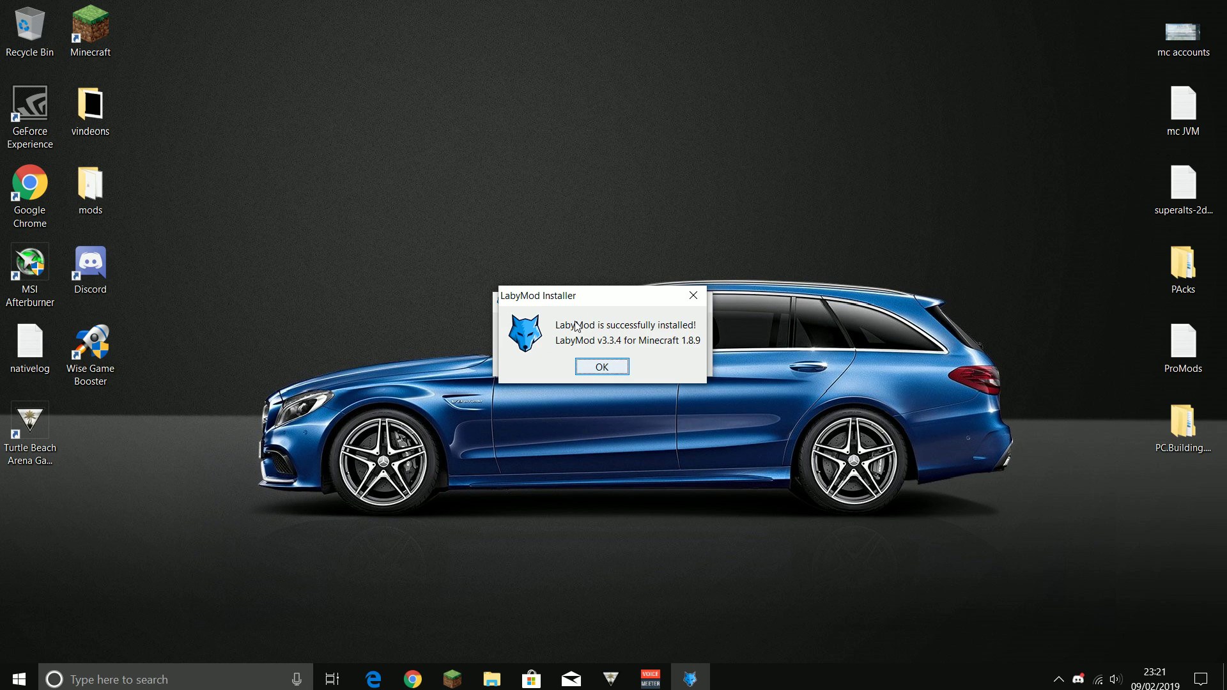
pyautogui.click(607, 373)
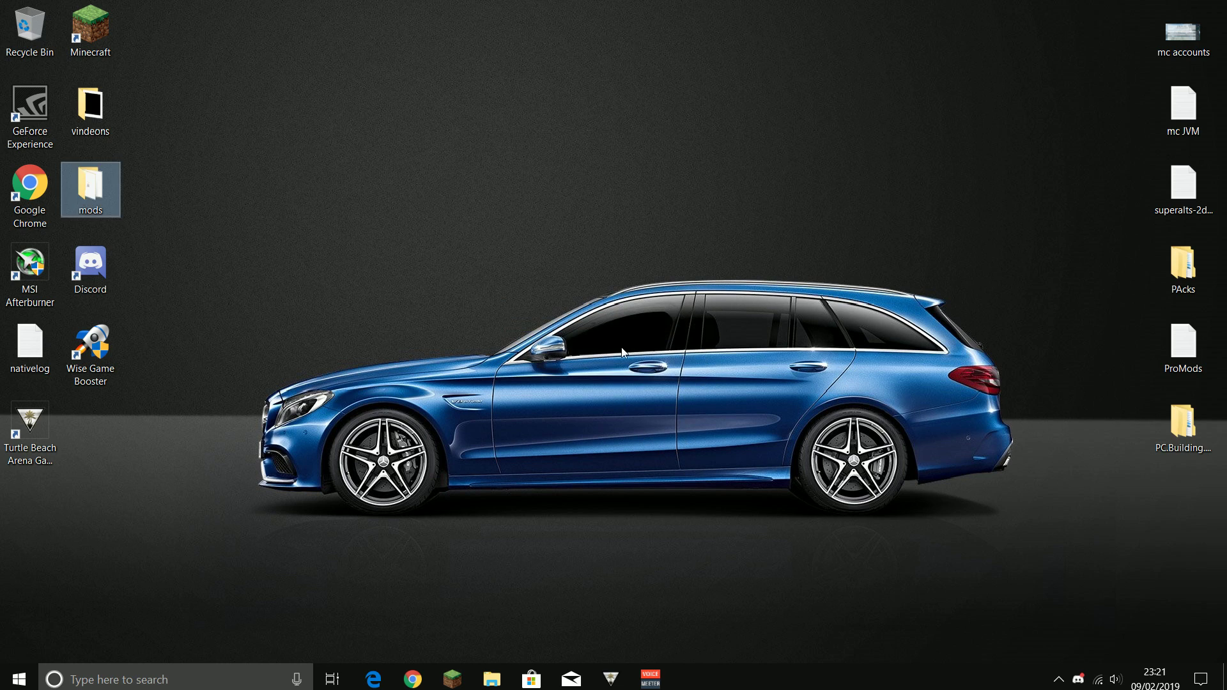
# Close Chrome and play the LabyMod-3-1.8.9 profile from the Minecraft Launcher
pyautogui.click(420, 683)
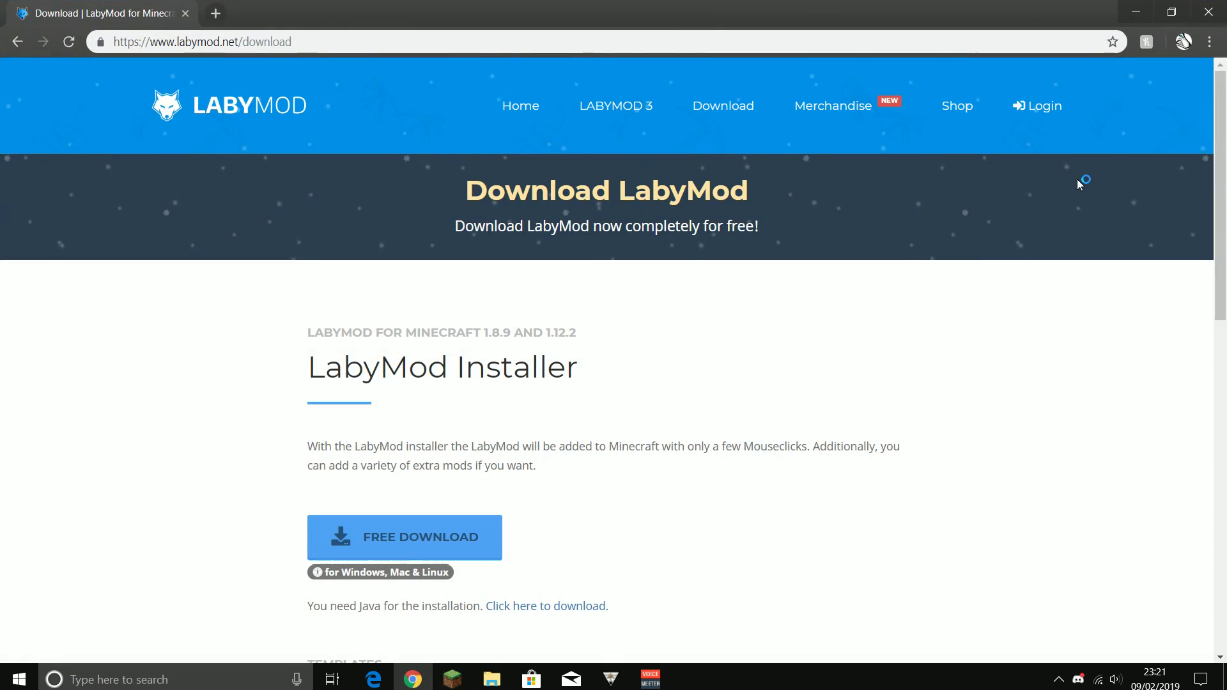
pyautogui.click(1209, 9)
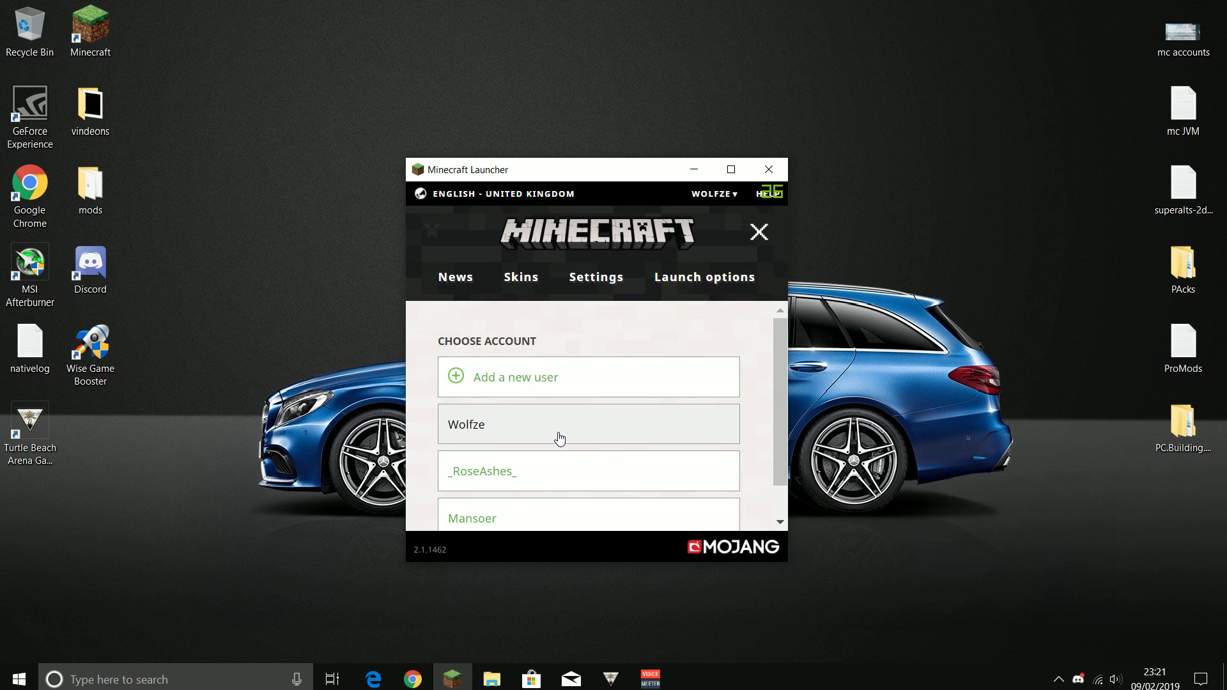
pyautogui.click(558, 428)
pyautogui.click(730, 170)
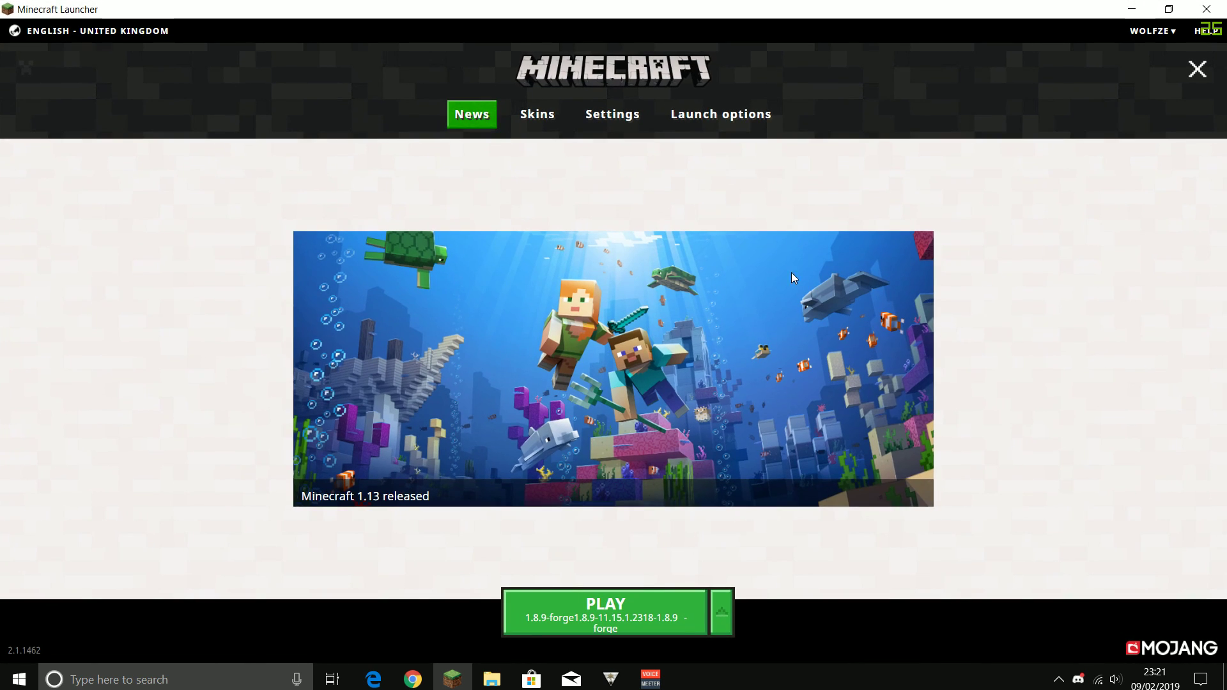
pyautogui.click(723, 615)
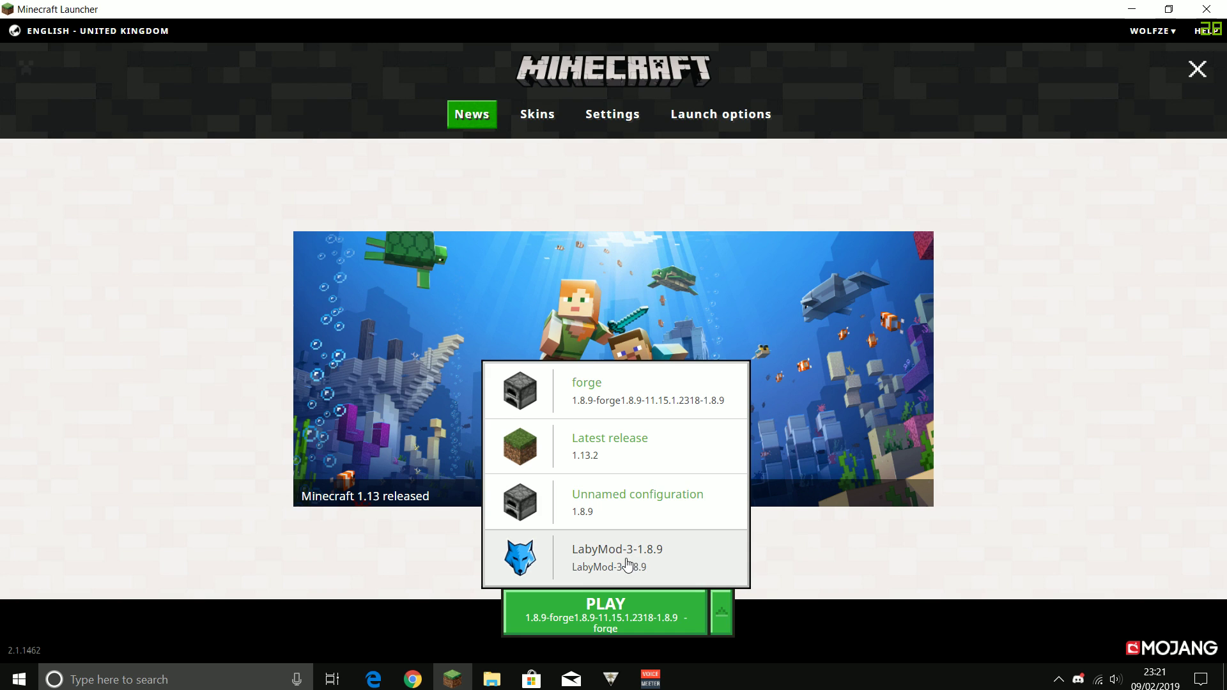
pyautogui.click(664, 564)
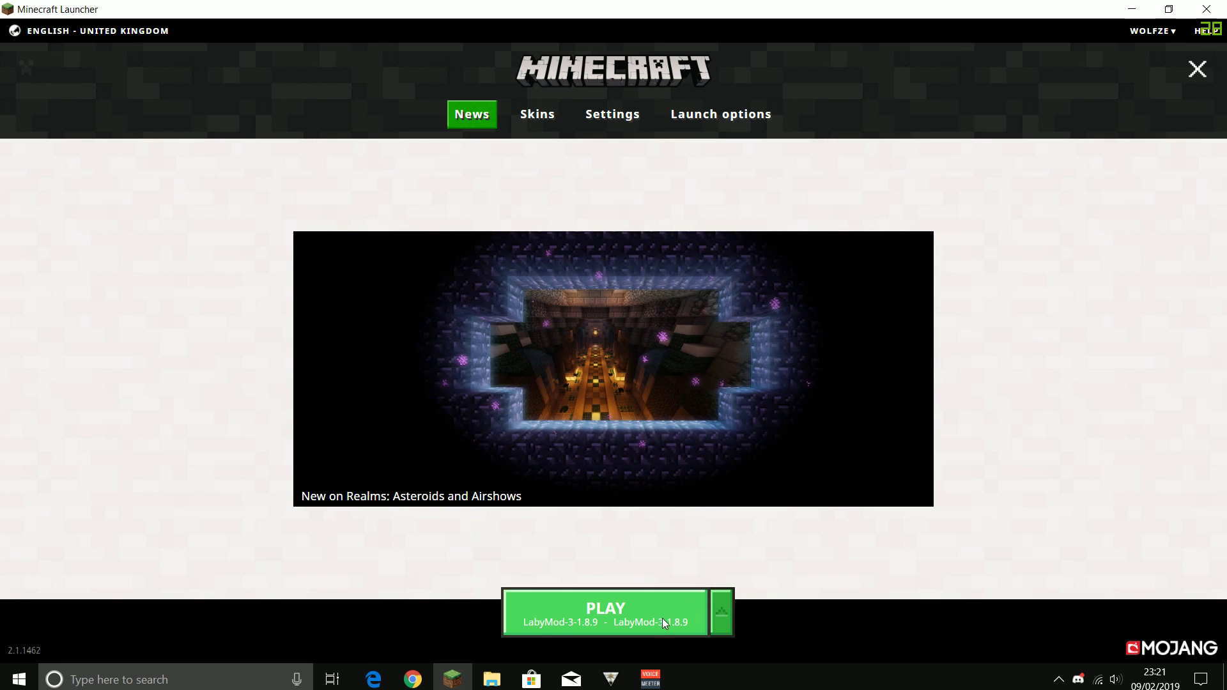
pyautogui.click(661, 616)
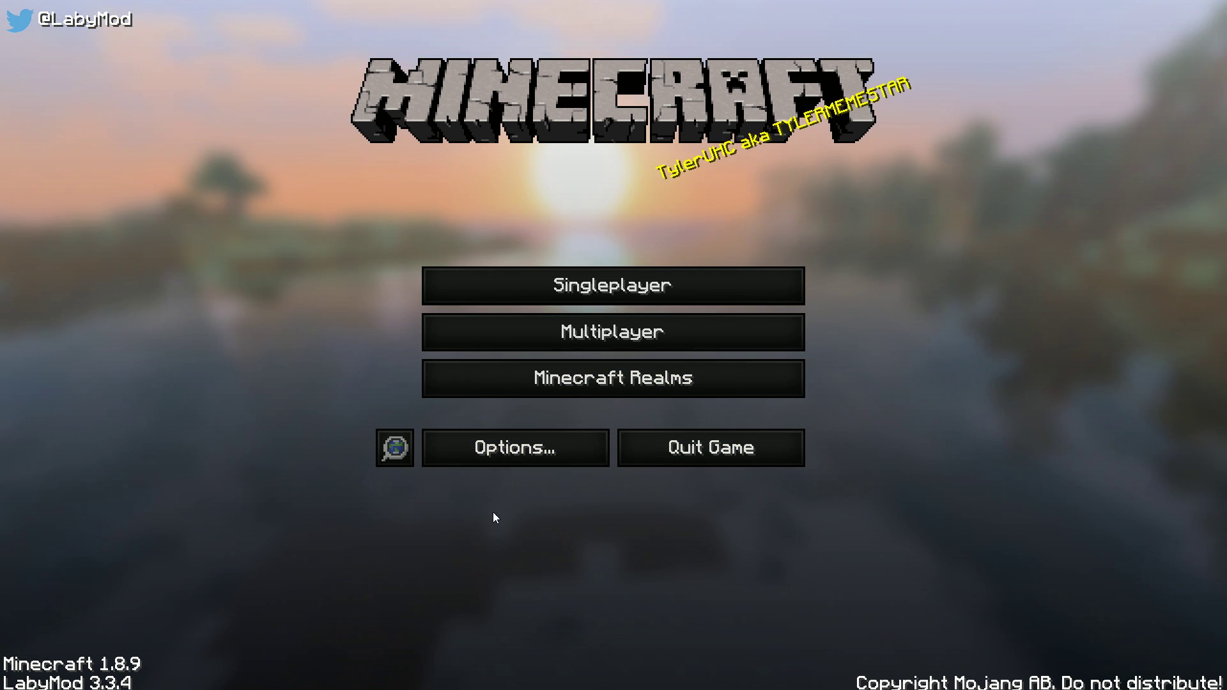
# Go from the title menu's Options to the LabyMod Settings screen
pyautogui.click(521, 457)
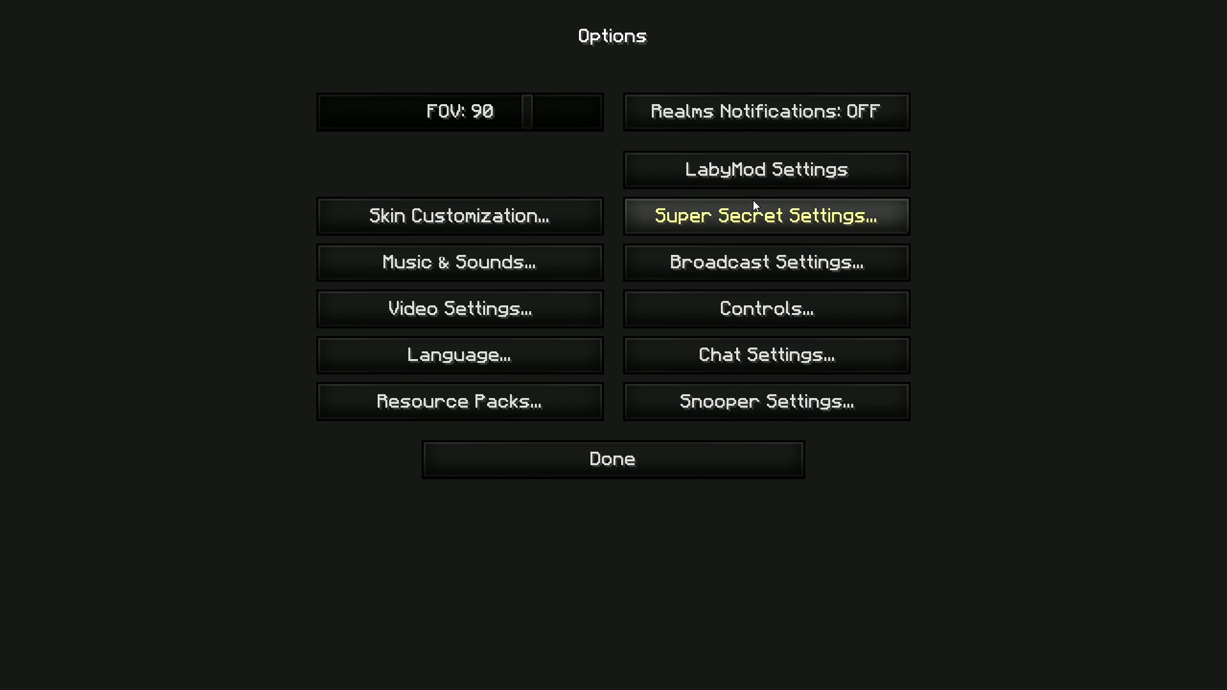
pyautogui.click(772, 171)
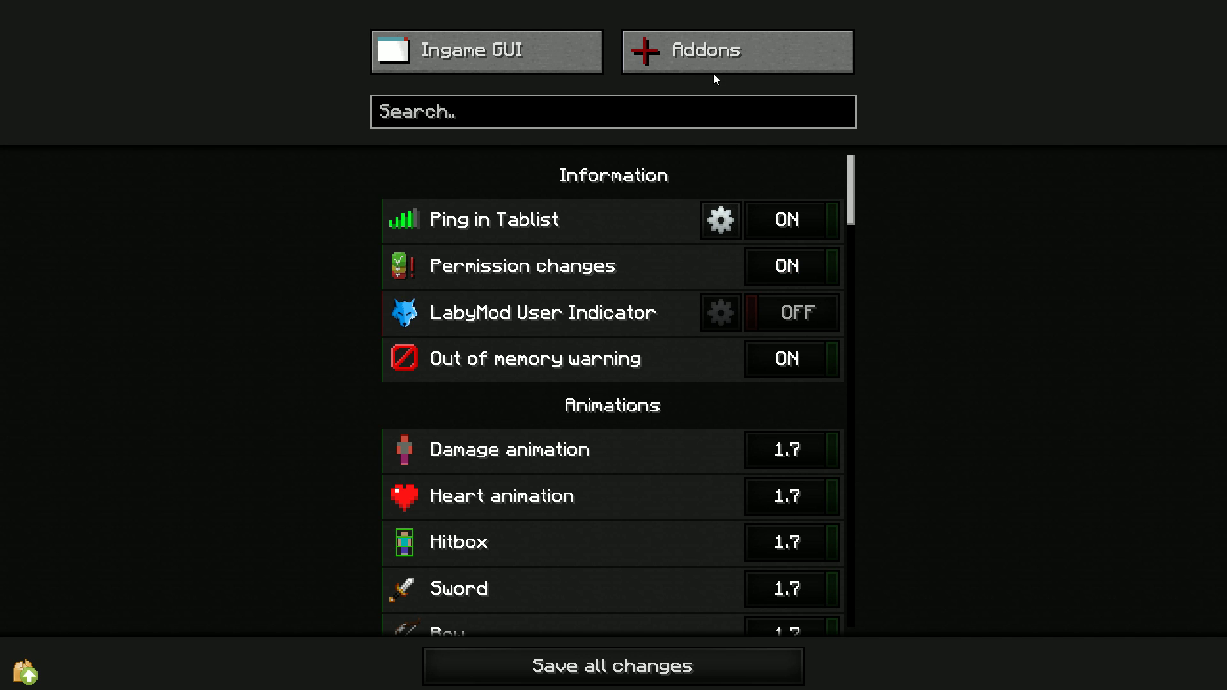
# In the installed addons, review DamageIndicator's and MoreParticles' settings
pyautogui.click(712, 52)
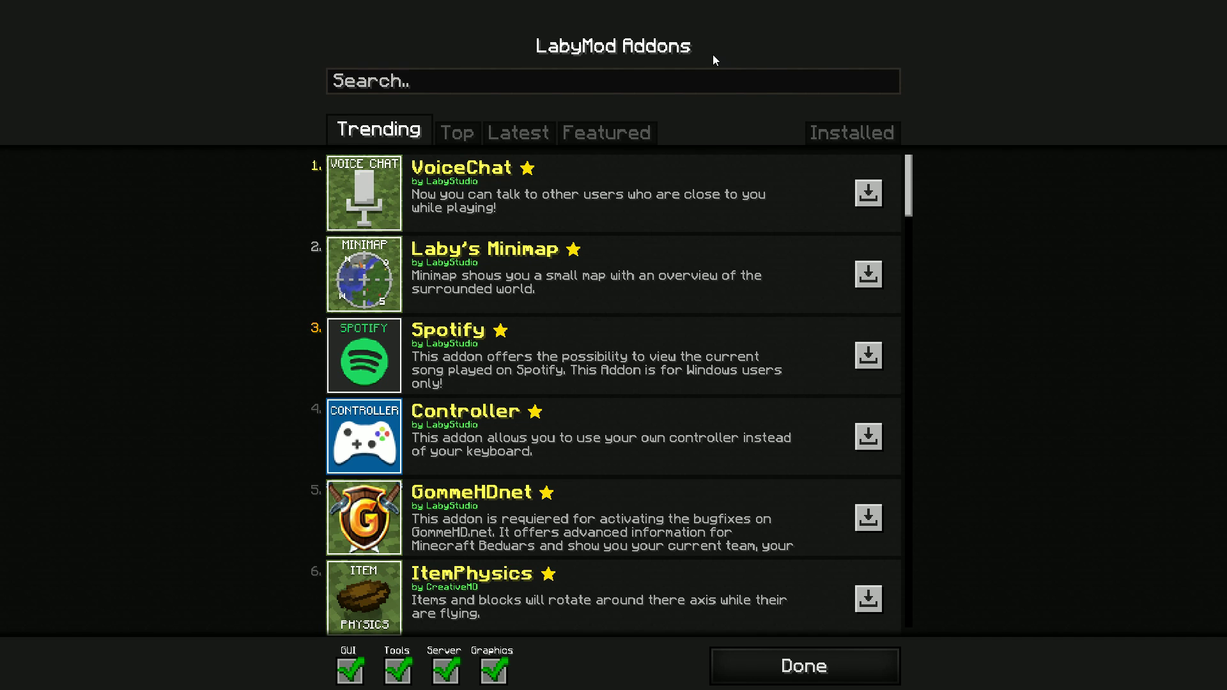
pyautogui.click(853, 140)
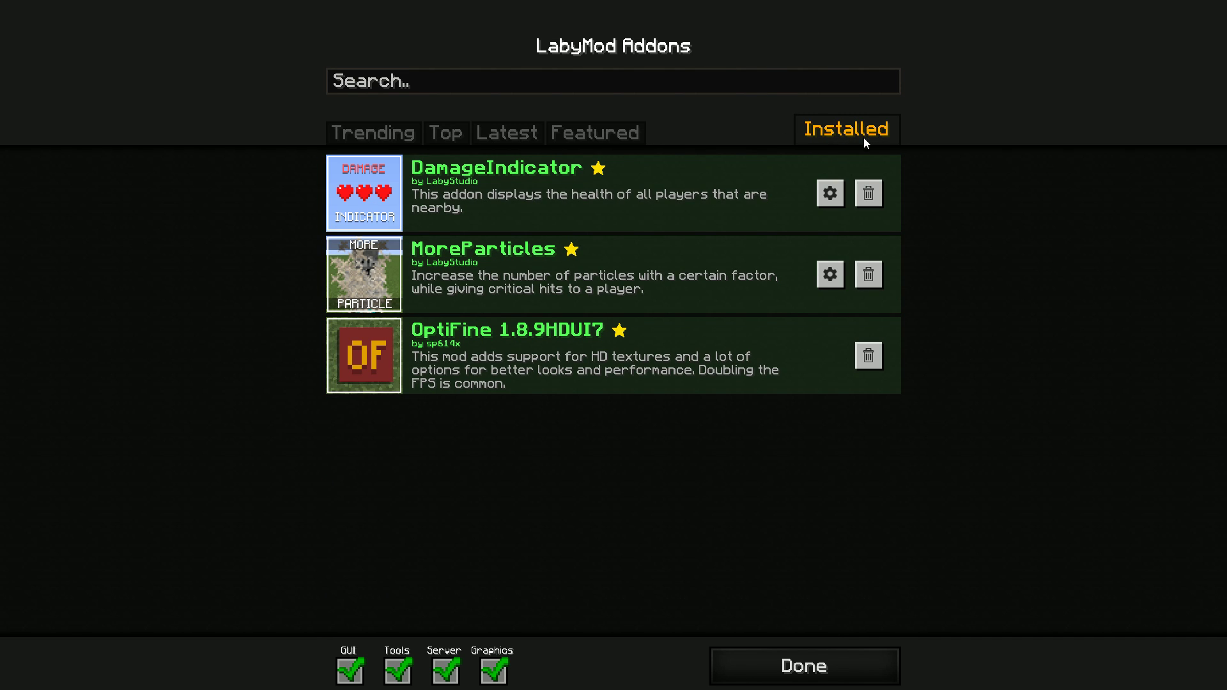
pyautogui.click(829, 193)
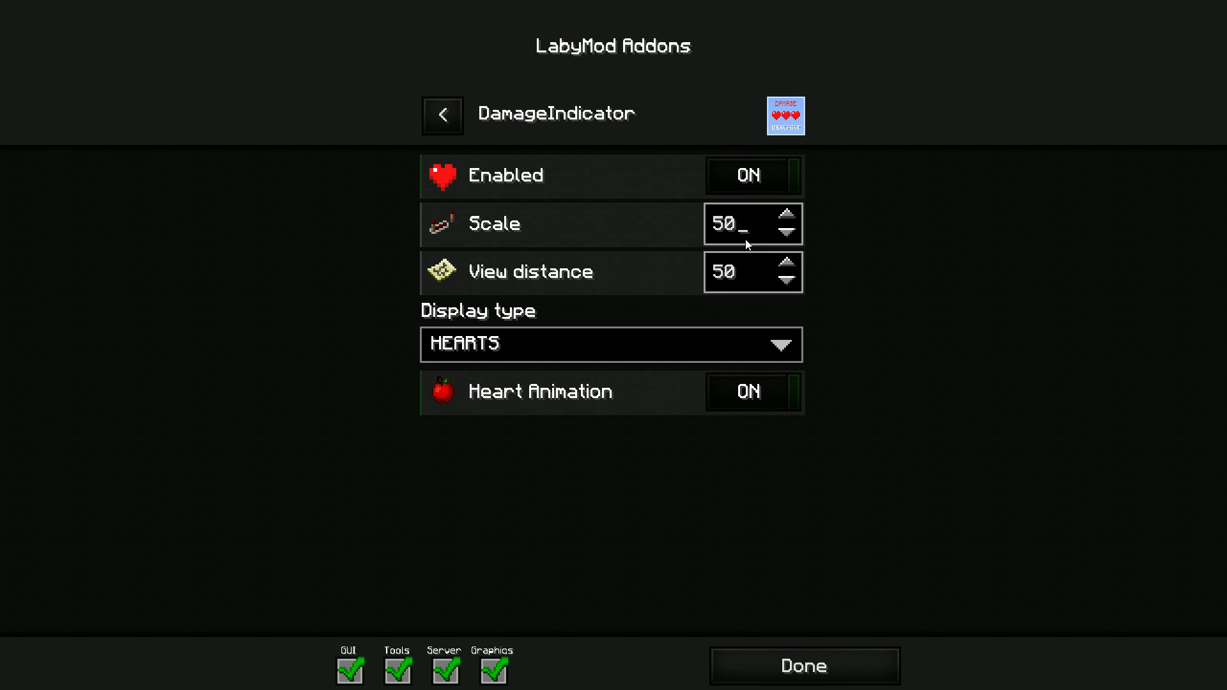
pyautogui.press('Escape')
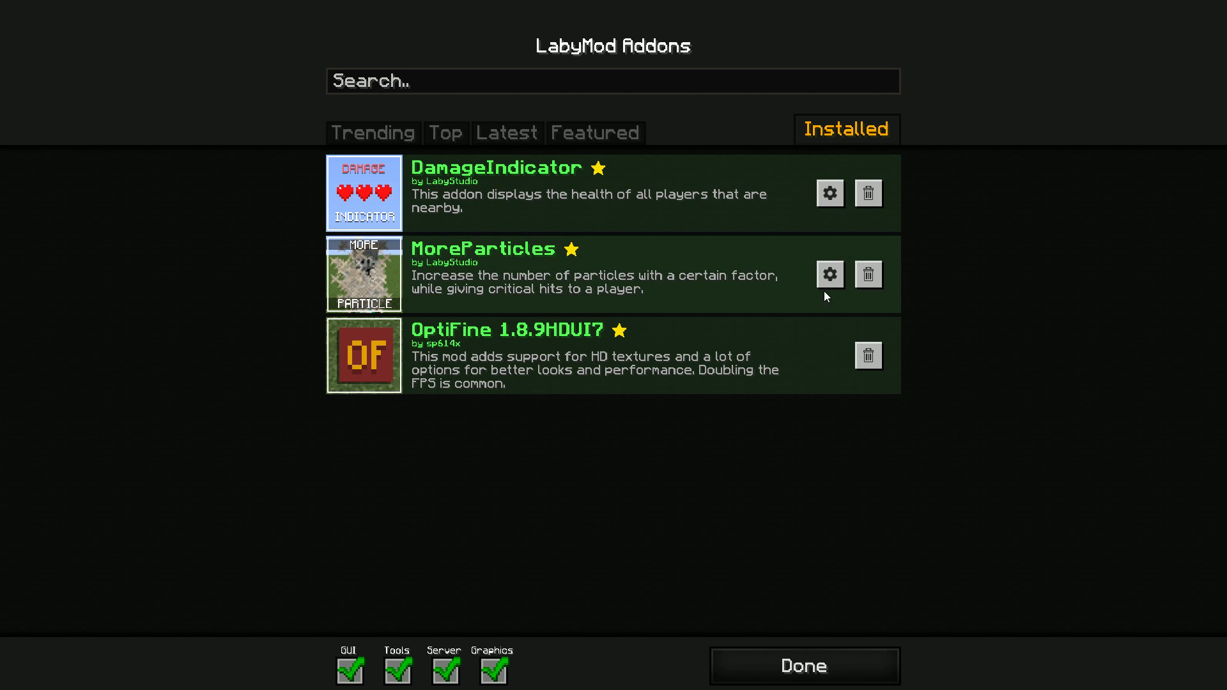
pyautogui.click(829, 275)
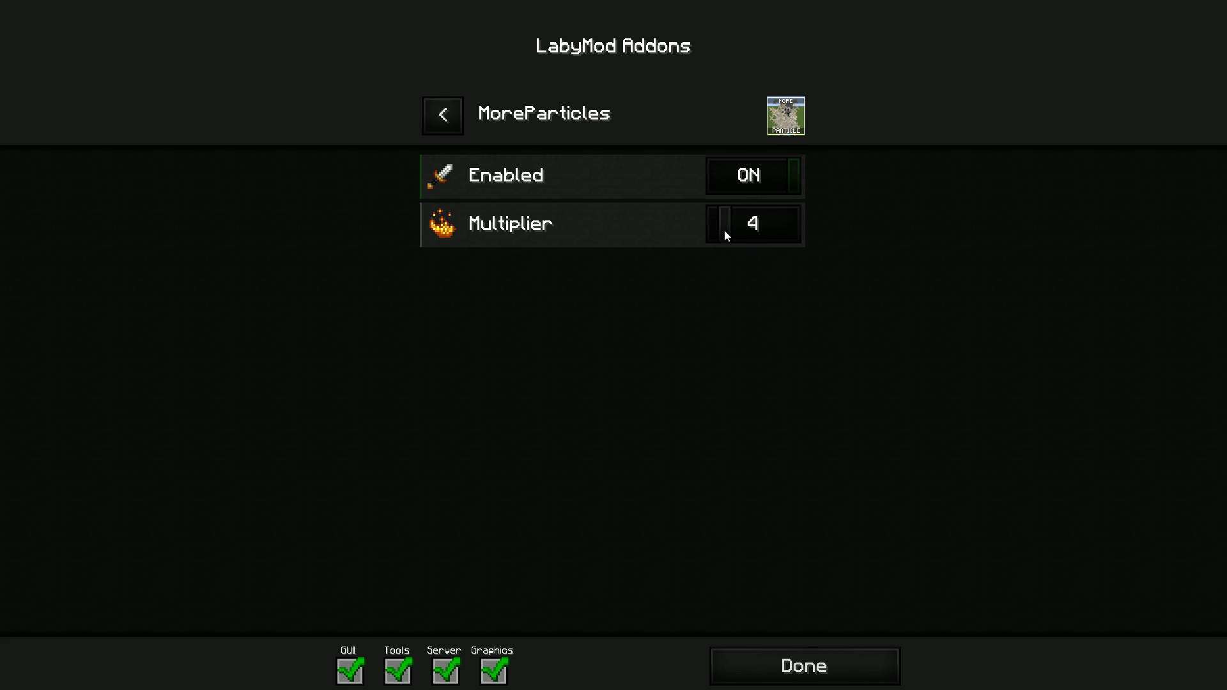
pyautogui.click(447, 132)
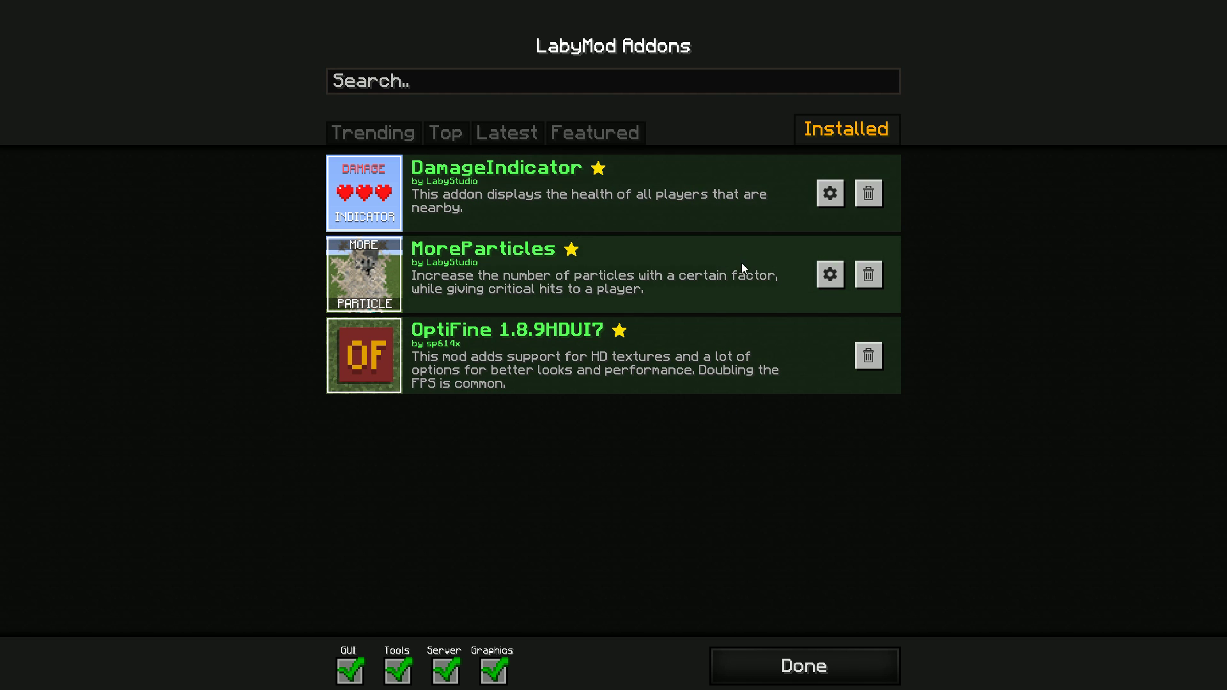
# Return to Options and browse the Performance, Animations and Details video settings
pyautogui.click(816, 668)
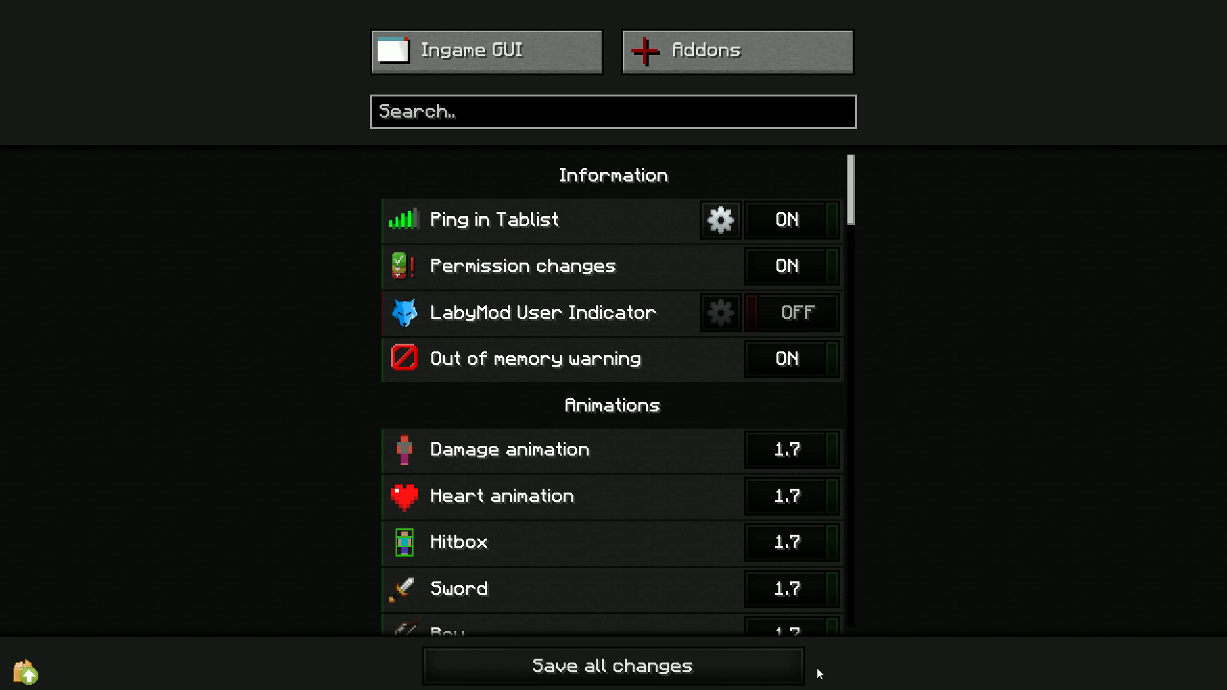
pyautogui.click(610, 658)
pyautogui.click(463, 307)
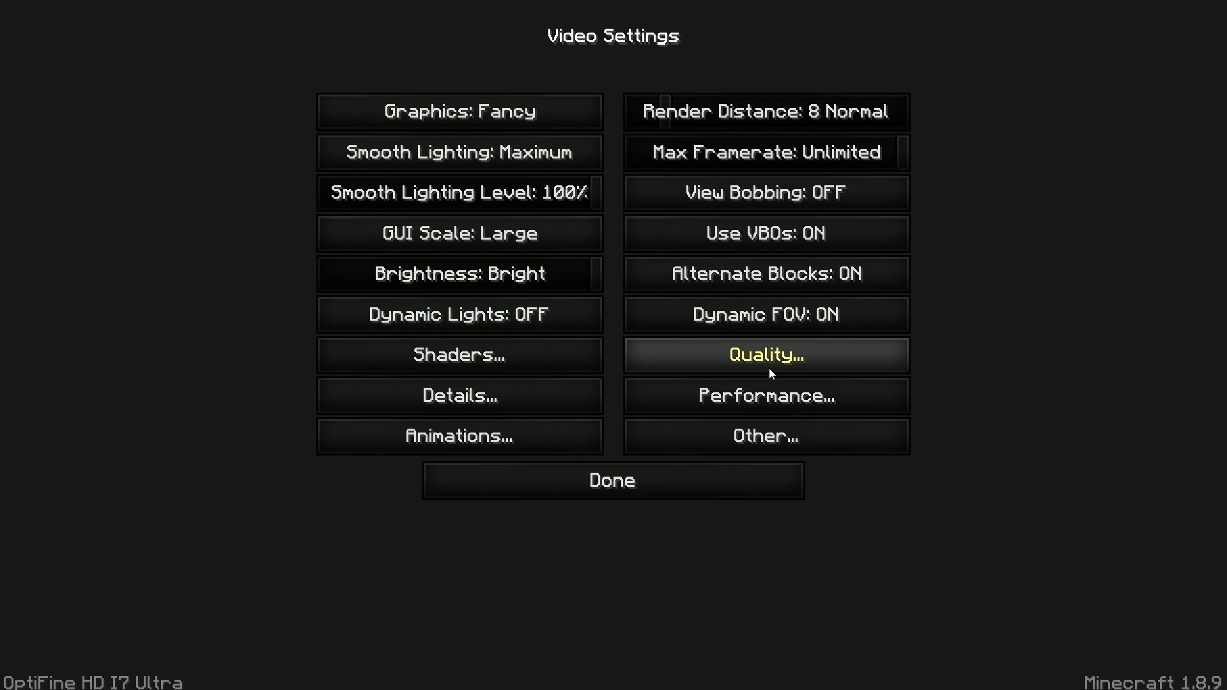
pyautogui.click(797, 386)
pyautogui.click(616, 477)
pyautogui.click(409, 436)
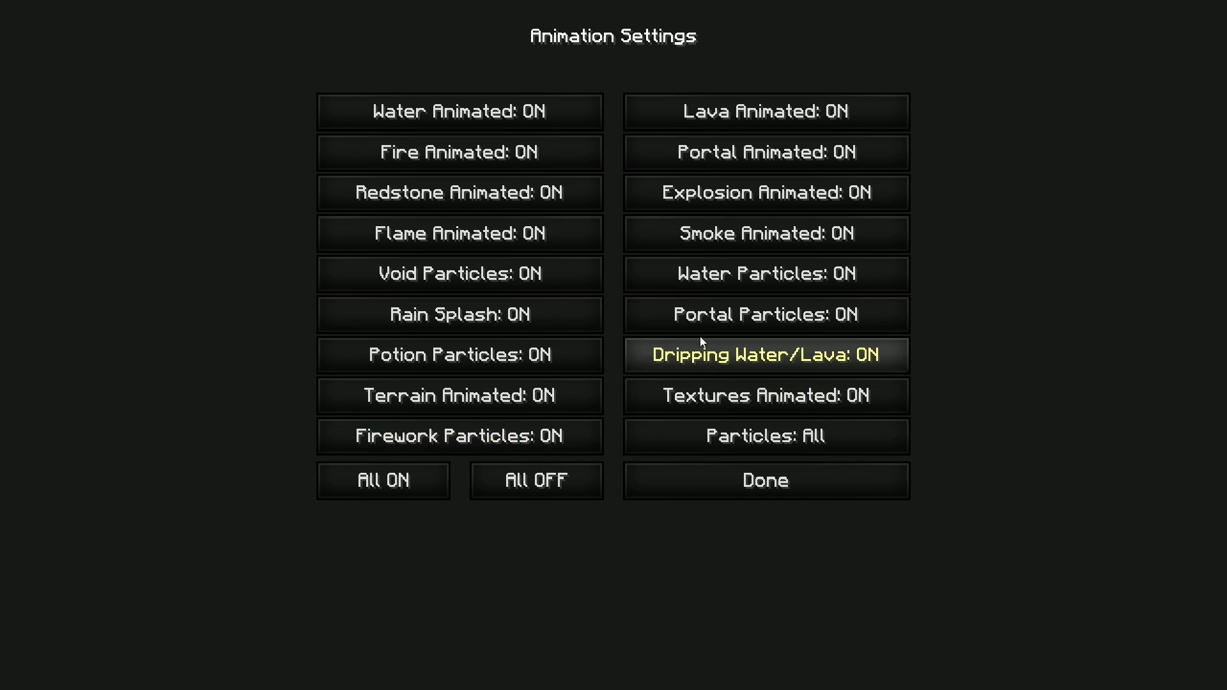
pyautogui.click(726, 483)
pyautogui.click(524, 400)
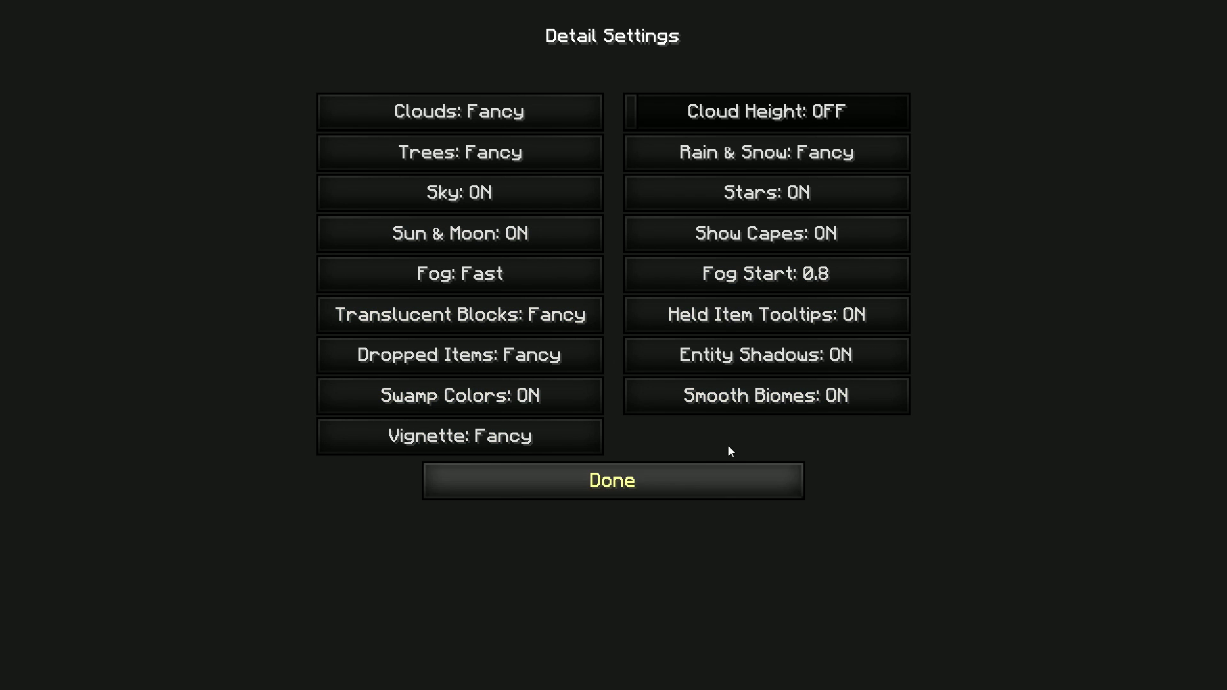
pyautogui.click(633, 498)
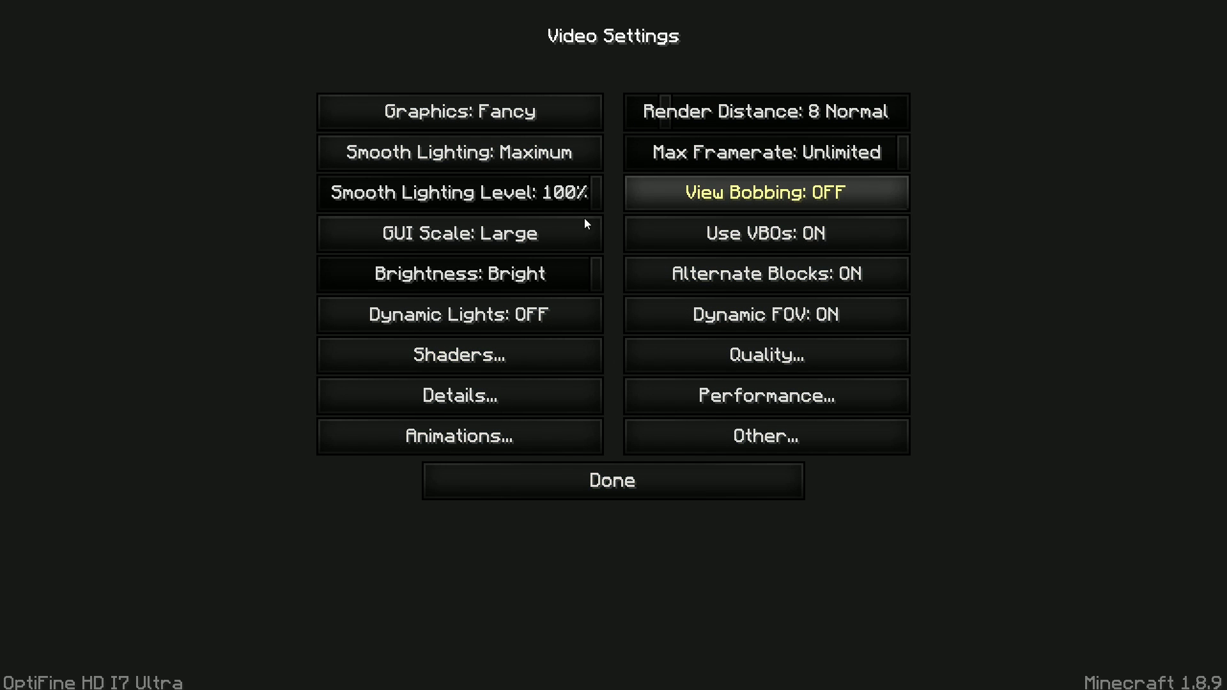
pyautogui.click(579, 471)
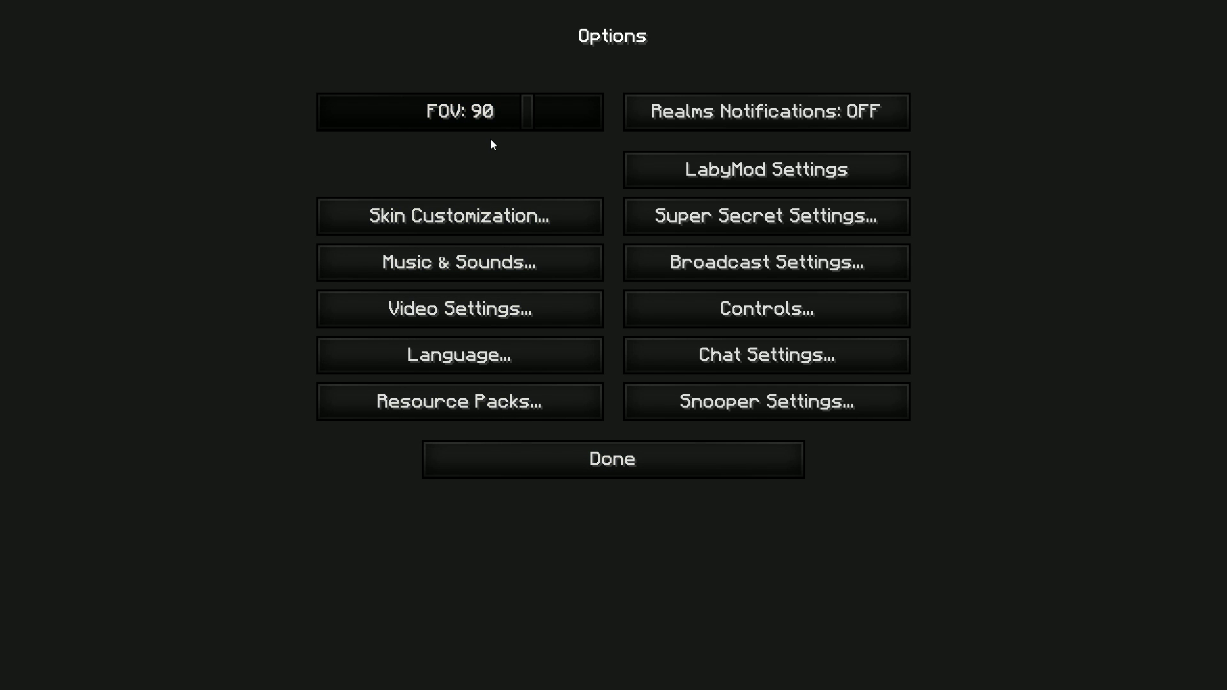
# Scroll LabyMod settings down to Bugfixes and turn Synchronised crosshair ON
pyautogui.click(646, 170)
pyautogui.scroll(-2, 563, 268)
pyautogui.scroll(-3, 569, 316)
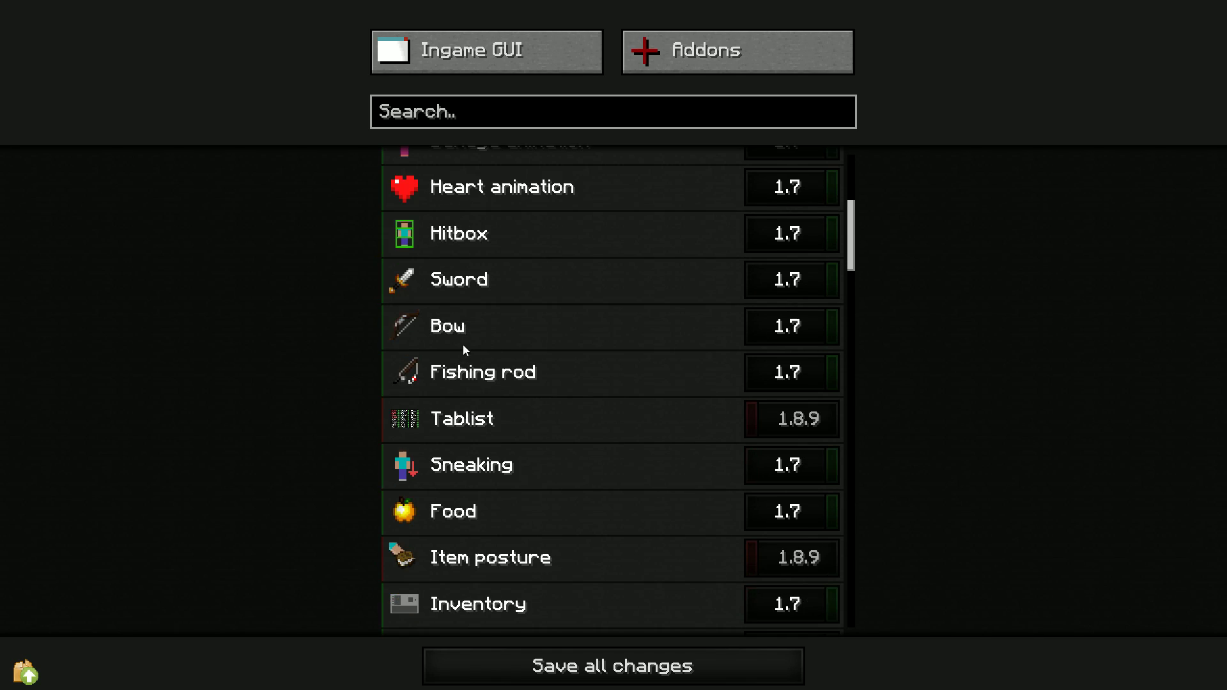
pyautogui.scroll(1, 527, 349)
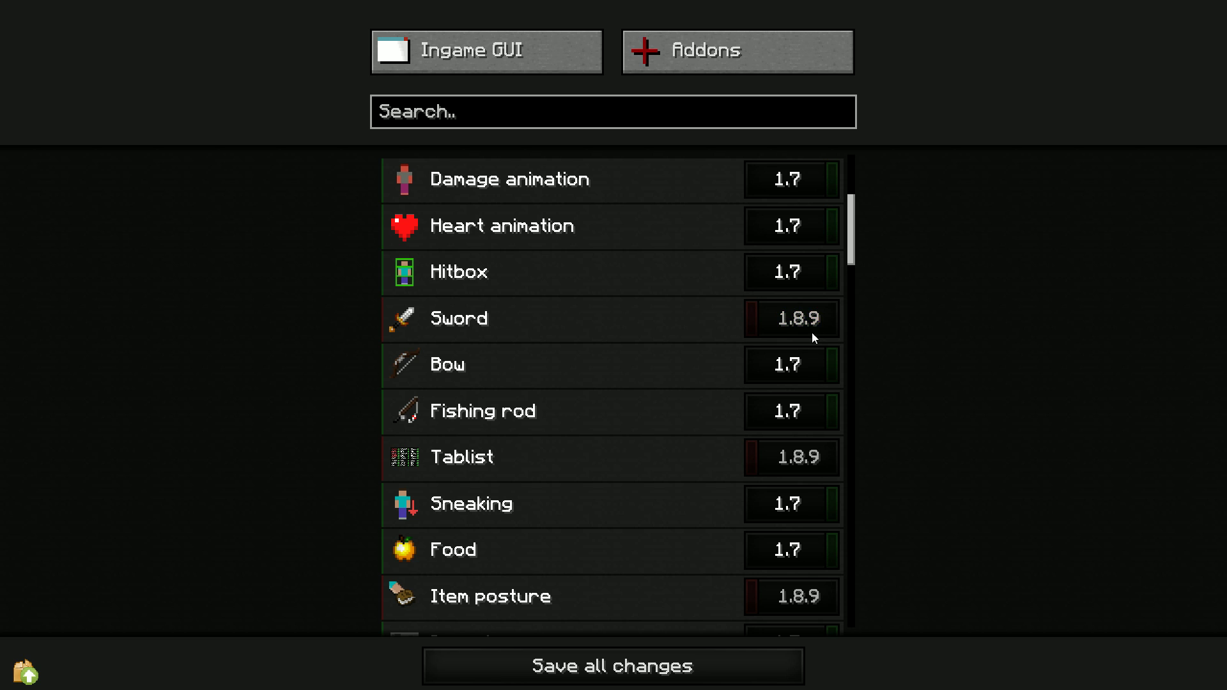
pyautogui.scroll(-4, 563, 338)
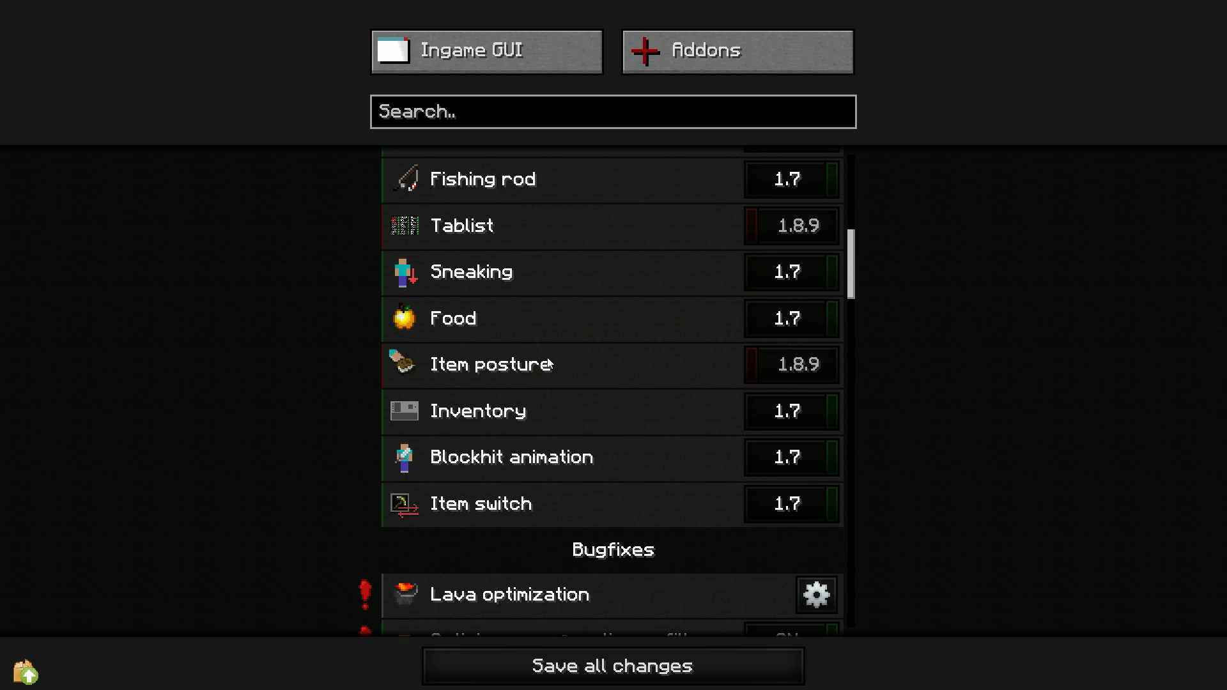
pyautogui.scroll(1, 543, 332)
pyautogui.scroll(-1, 536, 341)
pyautogui.scroll(1, 535, 342)
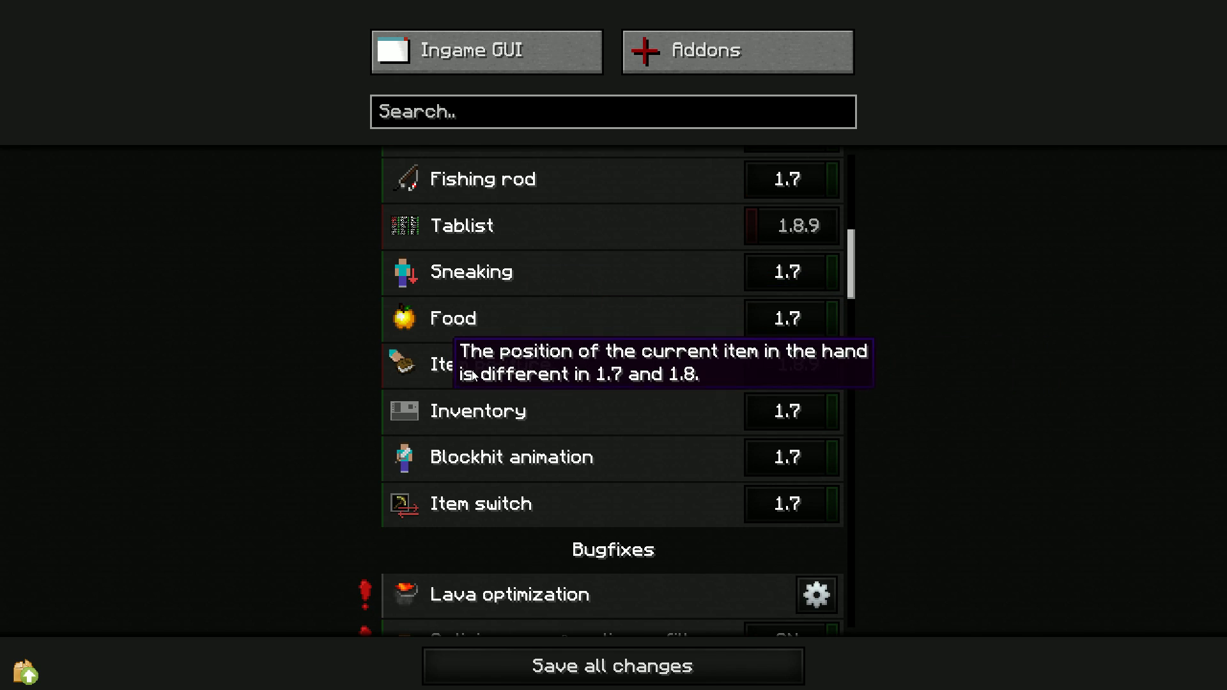
pyautogui.scroll(-1, 546, 386)
pyautogui.scroll(-4, 547, 382)
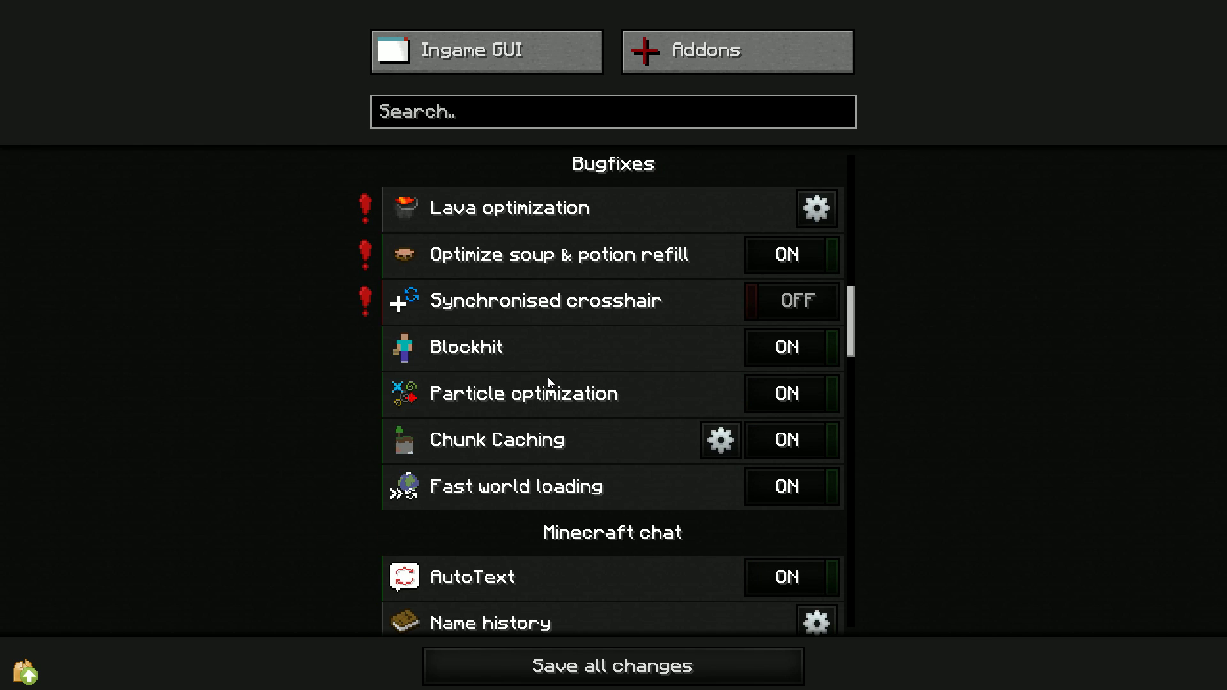
pyautogui.click(718, 317)
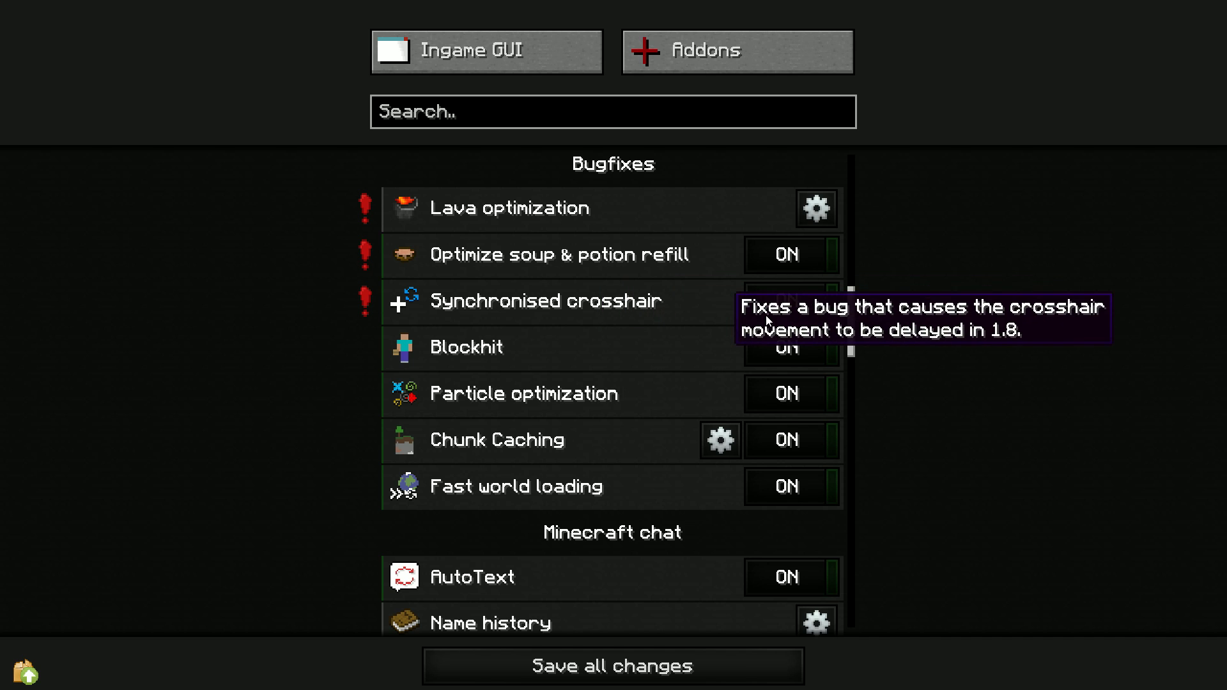
pyautogui.moveTo(626, 313)
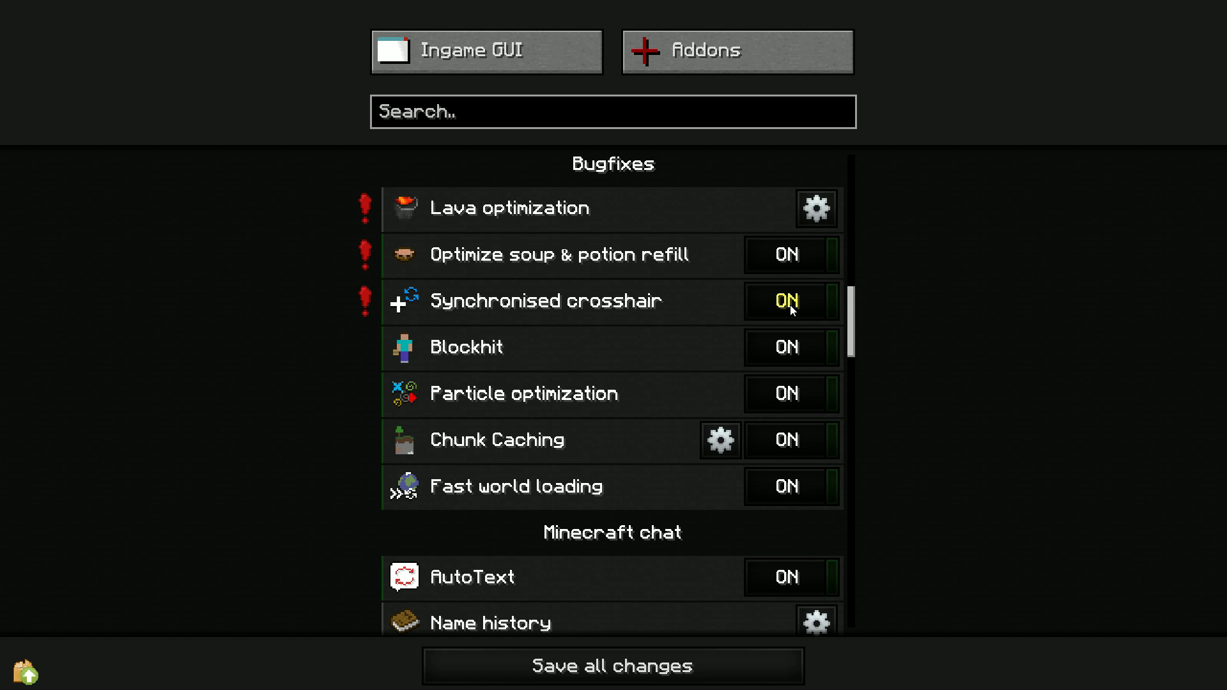
# Switch off Confirm disconnect, Show bossbar and Show saturation, keeping Cape priority on LABYMOD
pyautogui.scroll(-10, 792, 309)
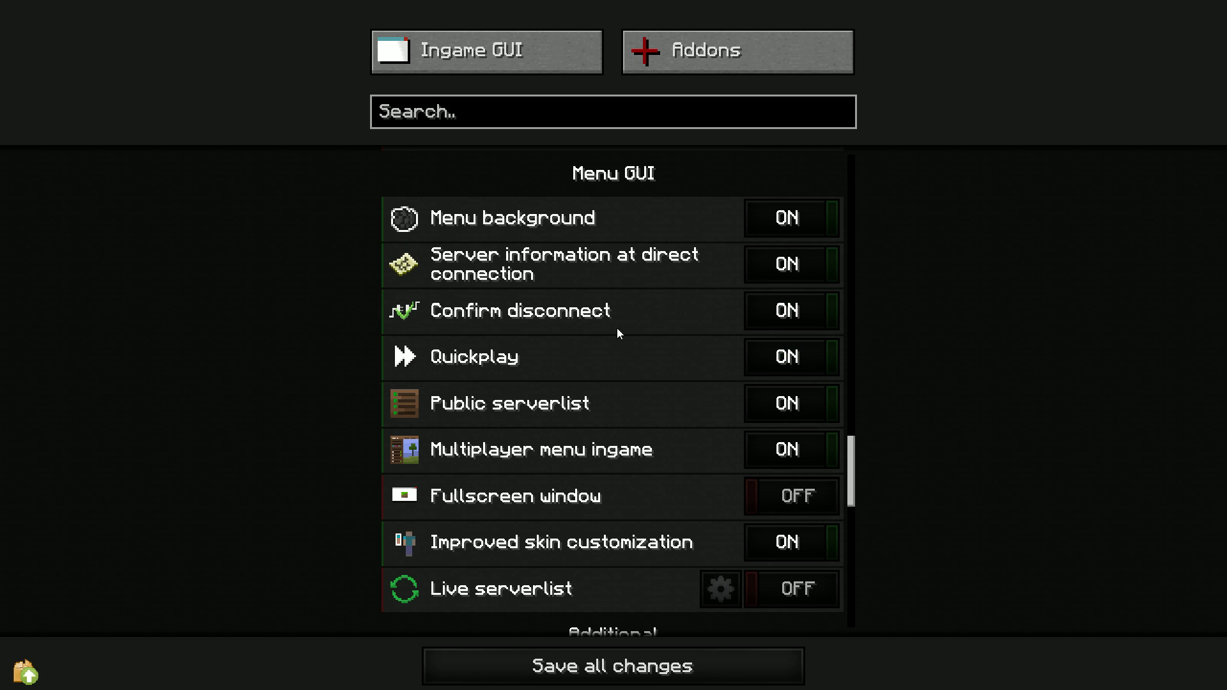
pyautogui.click(797, 312)
pyautogui.scroll(-2, 613, 418)
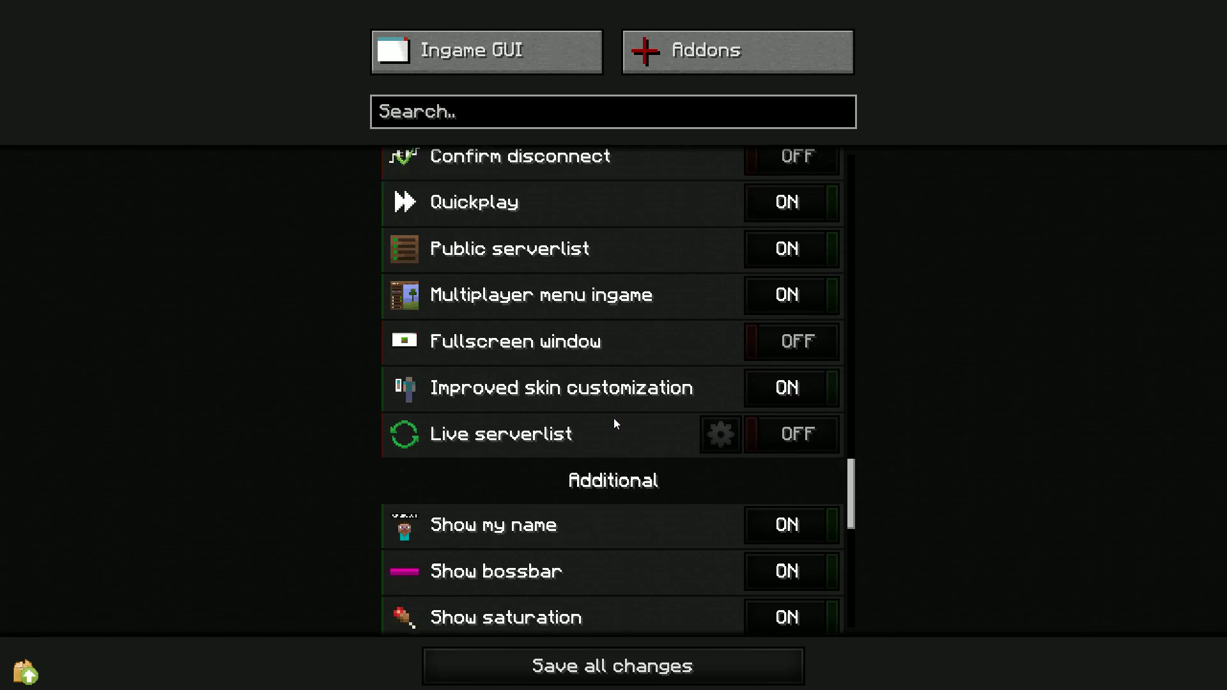
pyautogui.scroll(-3, 613, 418)
pyautogui.click(788, 335)
pyautogui.click(788, 377)
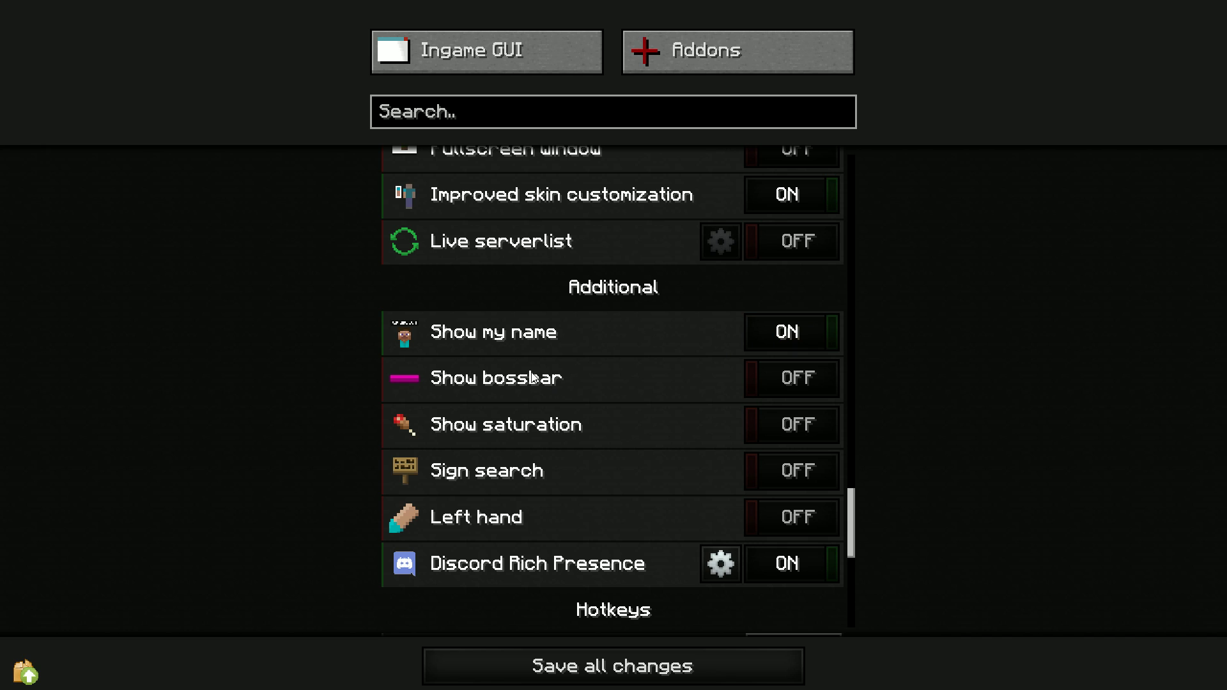
pyautogui.scroll(-6, 647, 492)
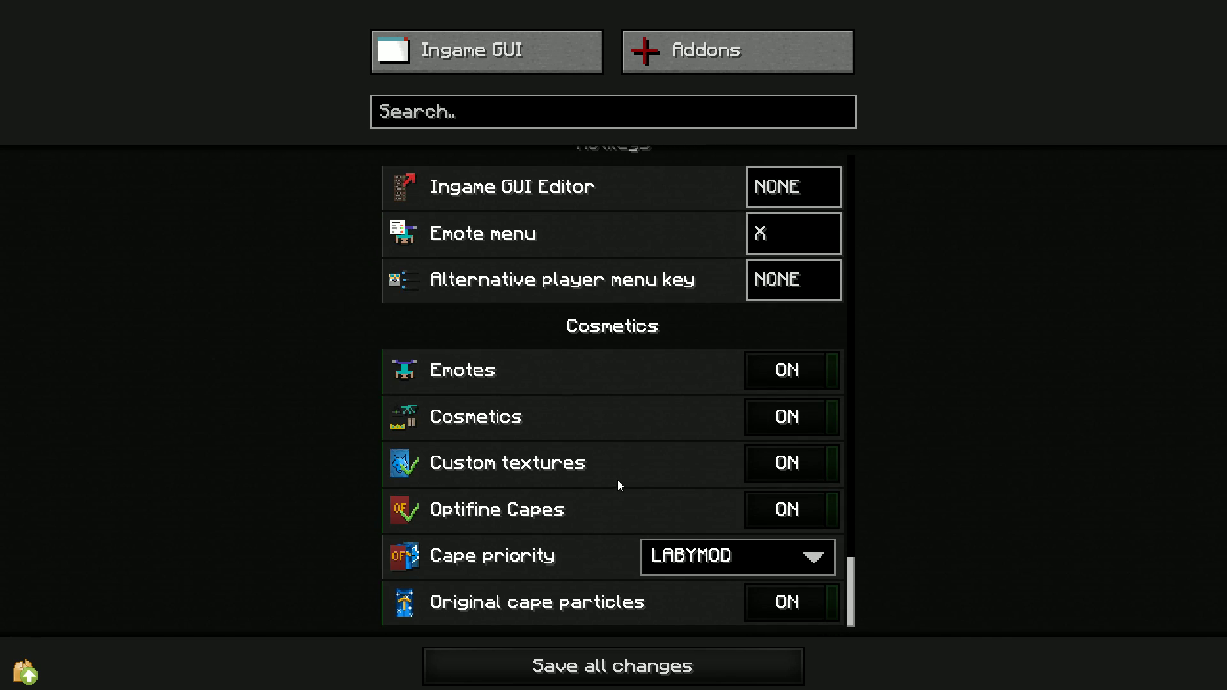
pyautogui.click(736, 554)
pyautogui.click(737, 555)
# Back out of the addons browser and LabyMod settings to the title screen, then open Multiplayer
pyautogui.click(700, 78)
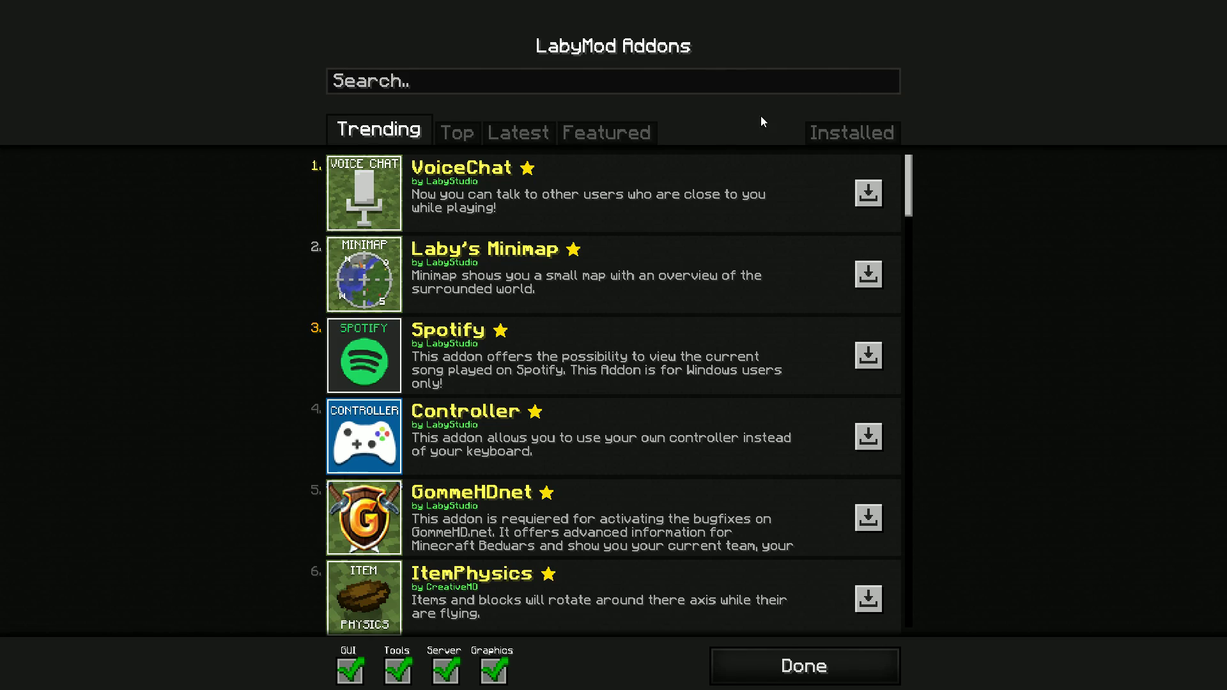
pyautogui.click(748, 663)
pyautogui.click(594, 665)
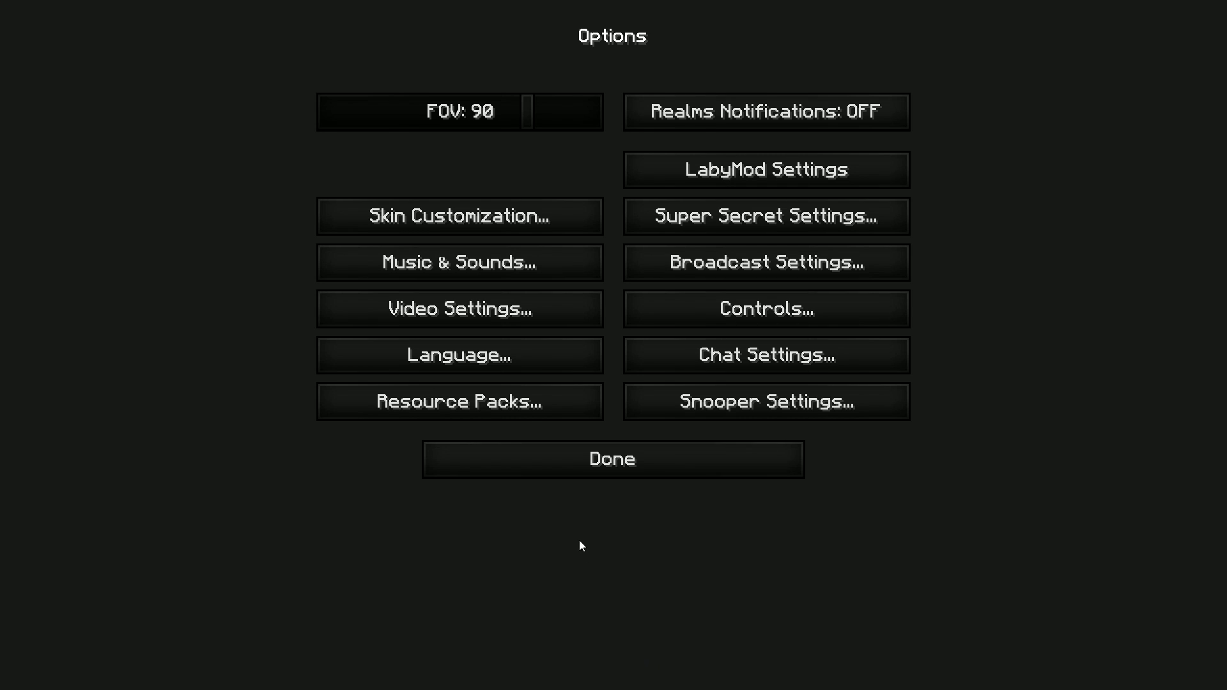
pyautogui.click(582, 459)
pyautogui.click(591, 333)
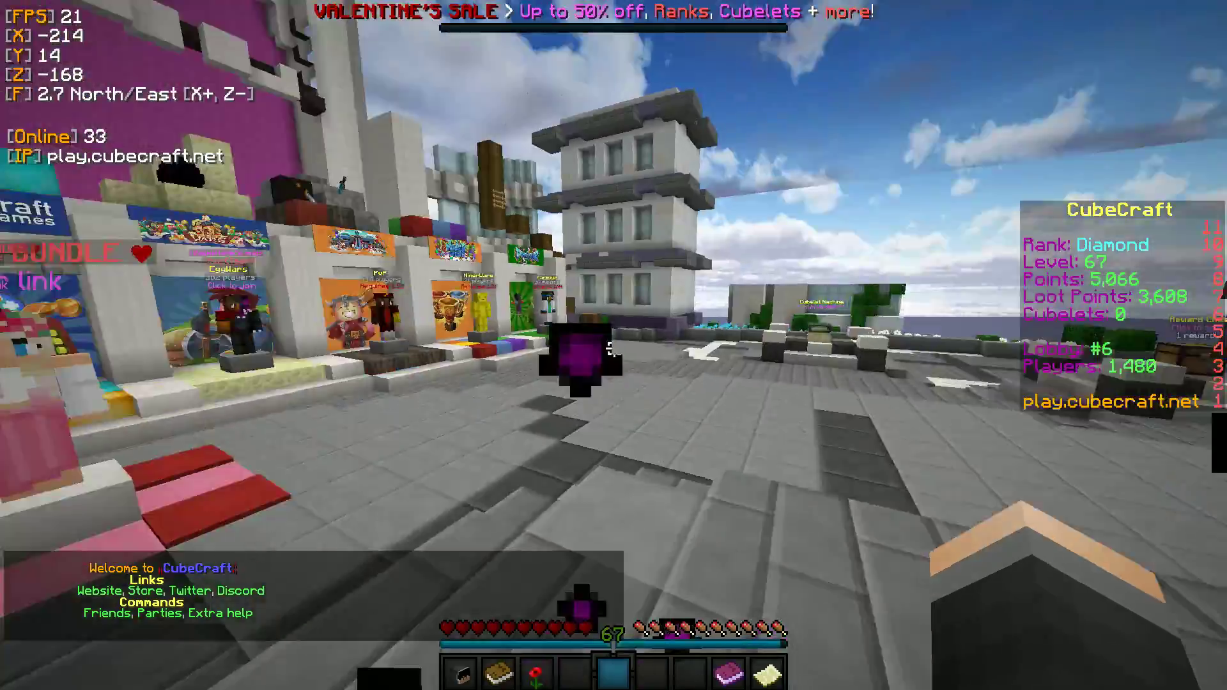
# View the character in third person with zoom, walk forward through the lobby and open chat
pyautogui.press('F5')
pyautogui.press('F5')
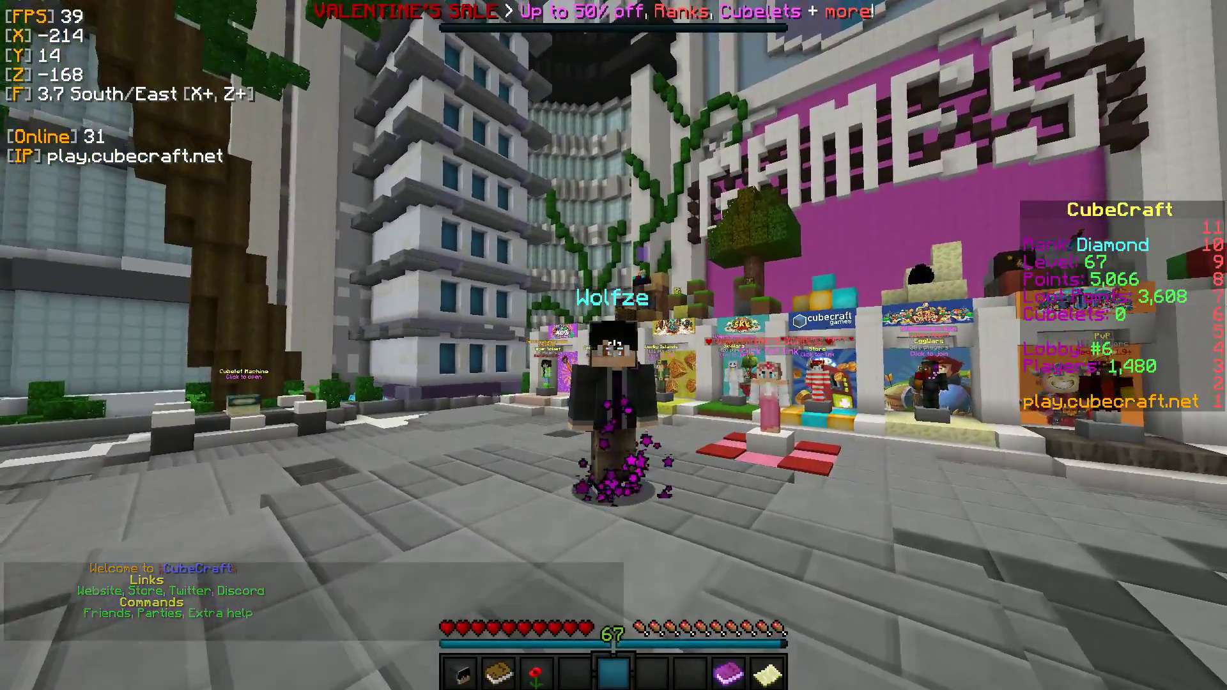
pyautogui.press('c')
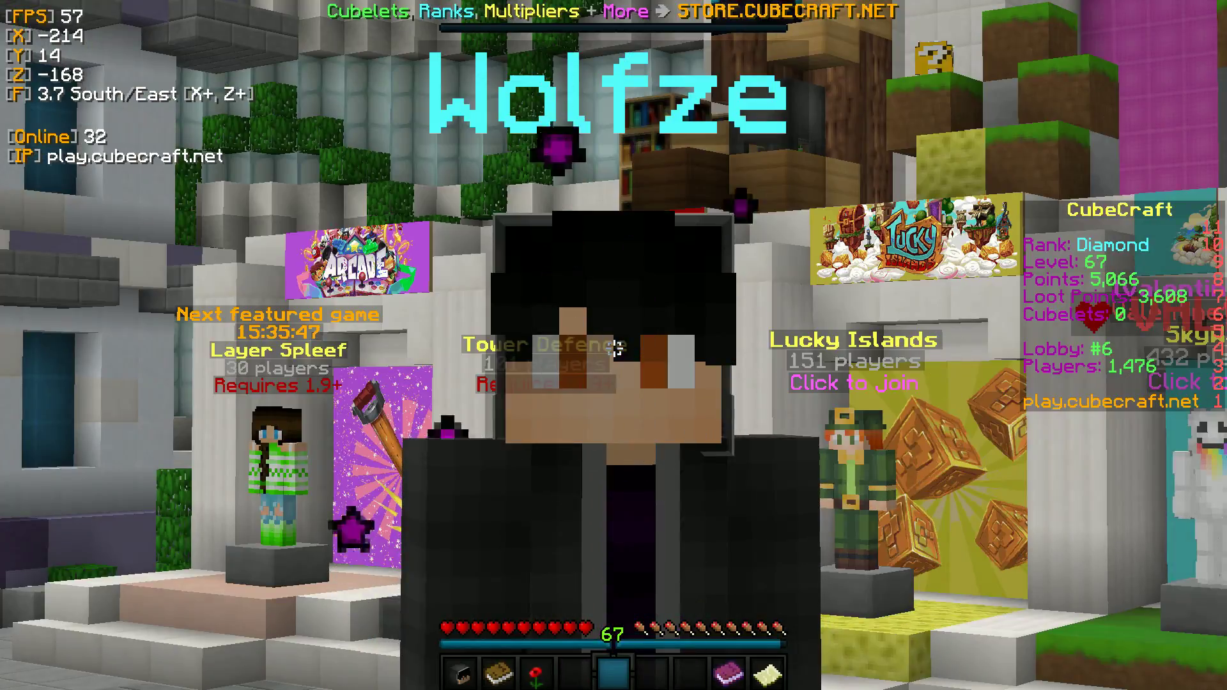
pyautogui.press('F5')
pyautogui.press('w')
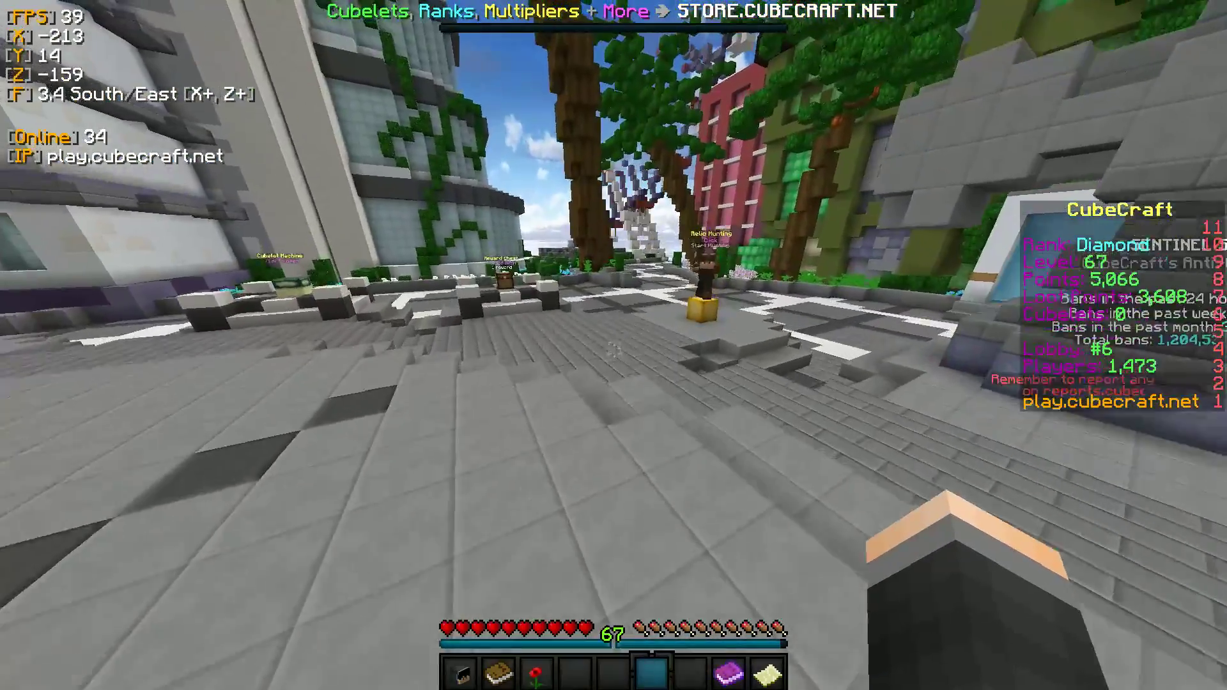
pyautogui.press('t')
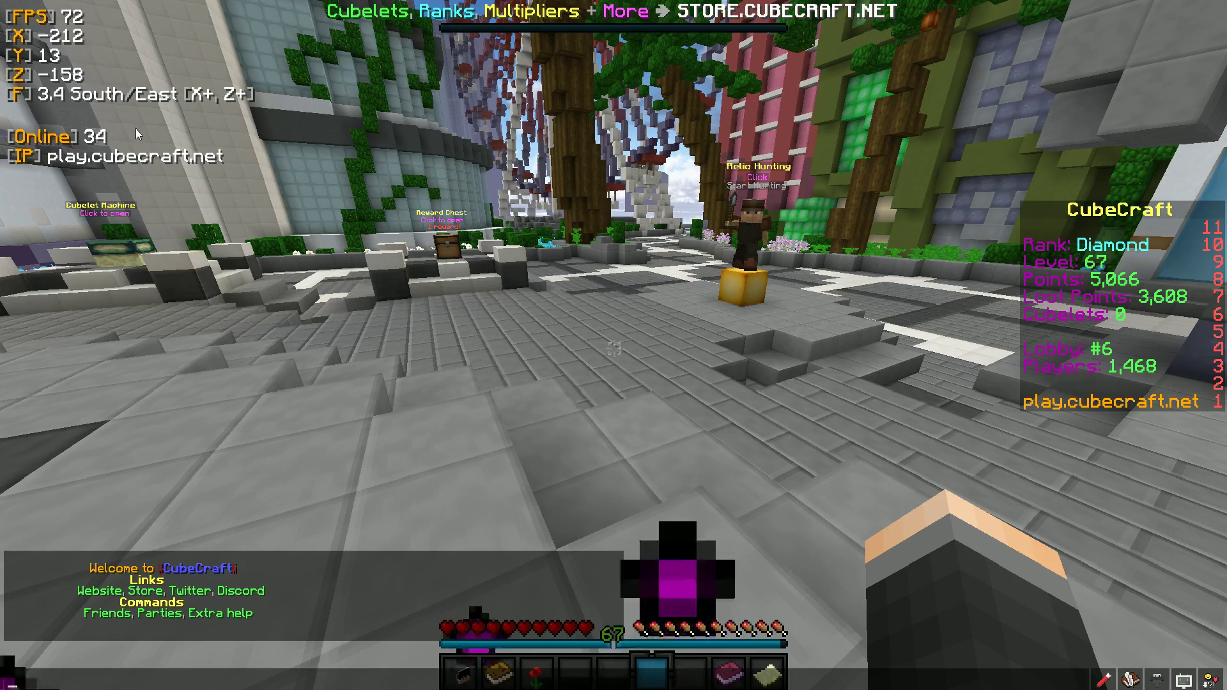
pyautogui.press('Escape')
pyautogui.press('Escape')
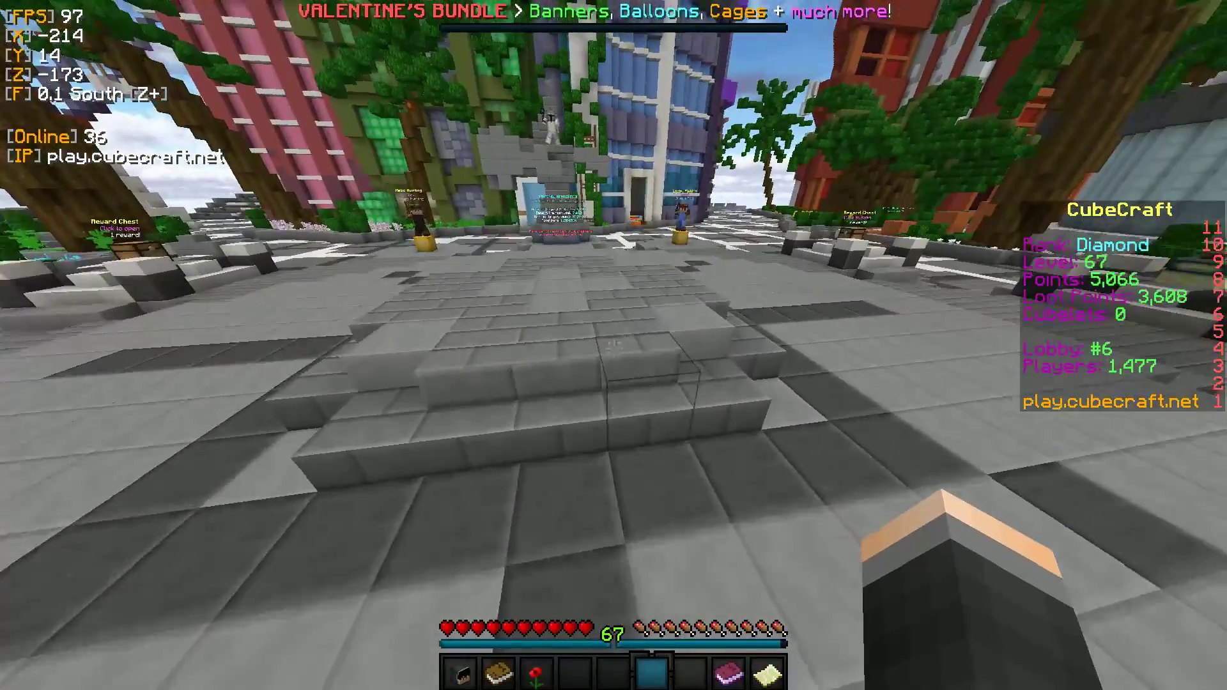
# Reach the Information modules of the LabyMod Ingame GUI editor, past the Fast Render warning
pyautogui.press('t')
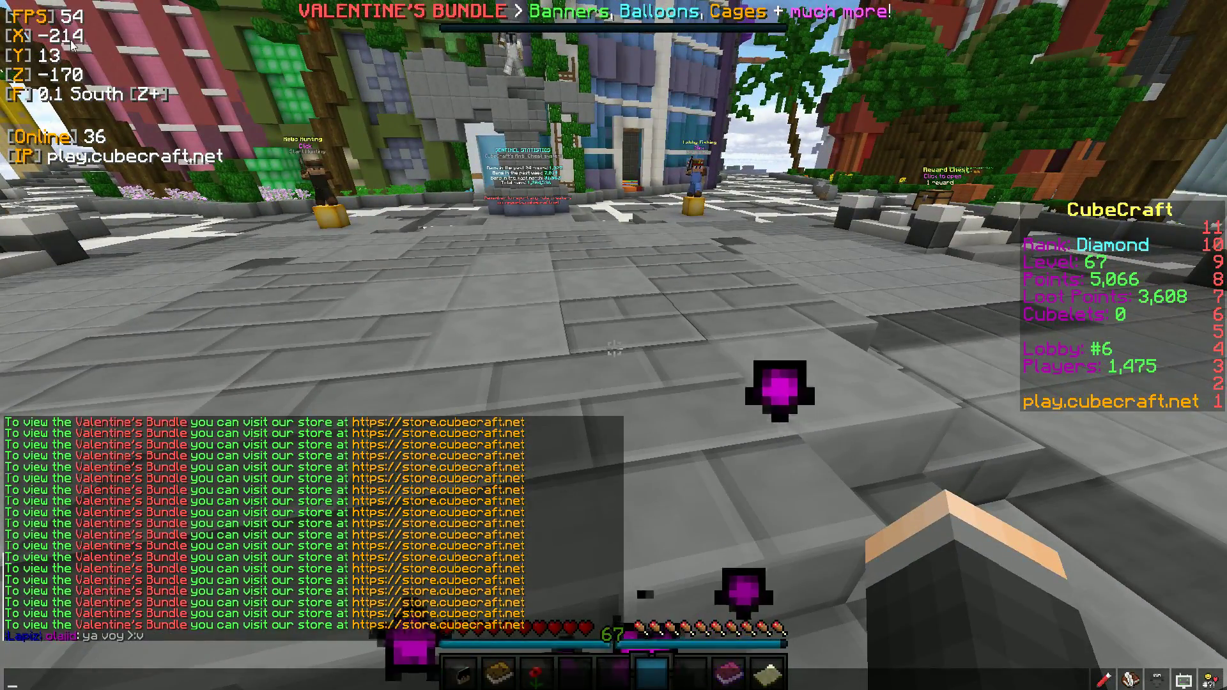
pyautogui.press('Escape')
pyautogui.press('Escape')
pyautogui.click(557, 336)
pyautogui.click(760, 169)
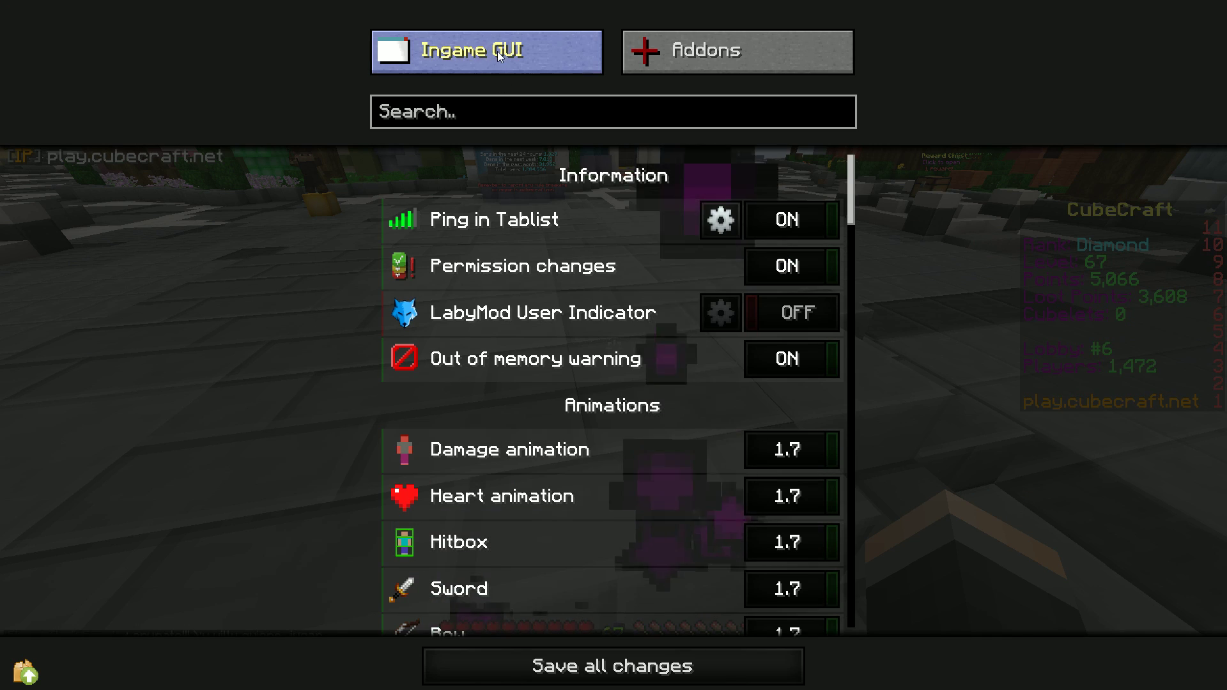
pyautogui.click(464, 51)
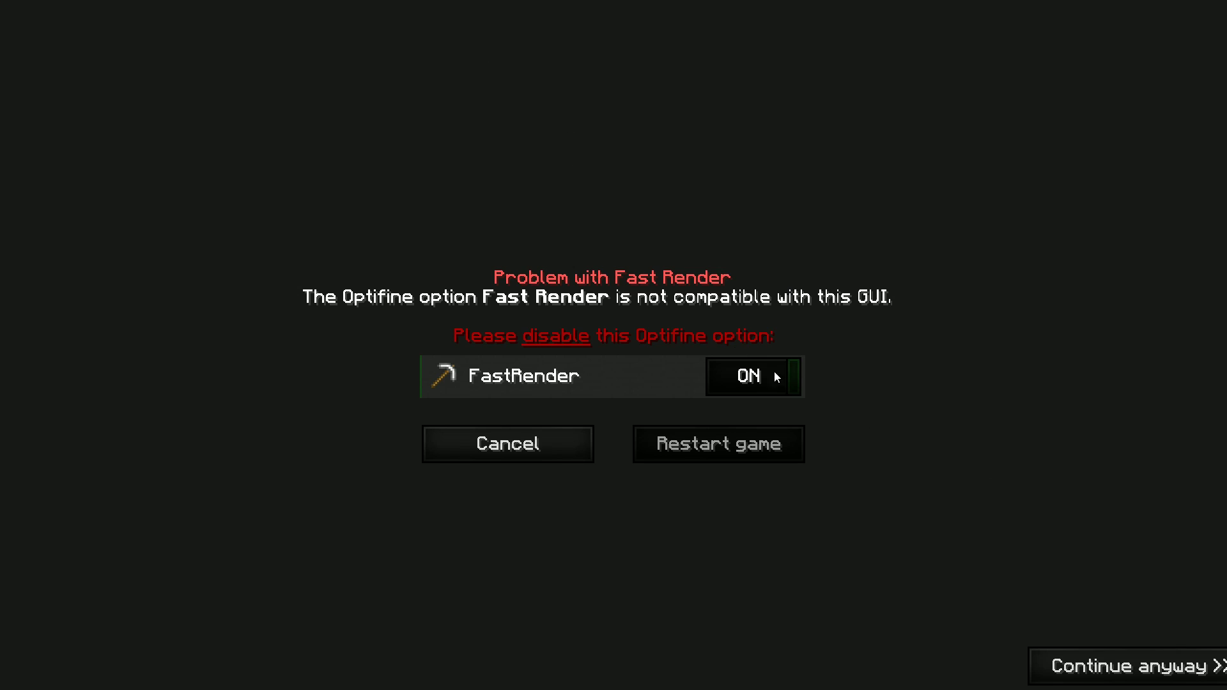
pyautogui.click(1090, 658)
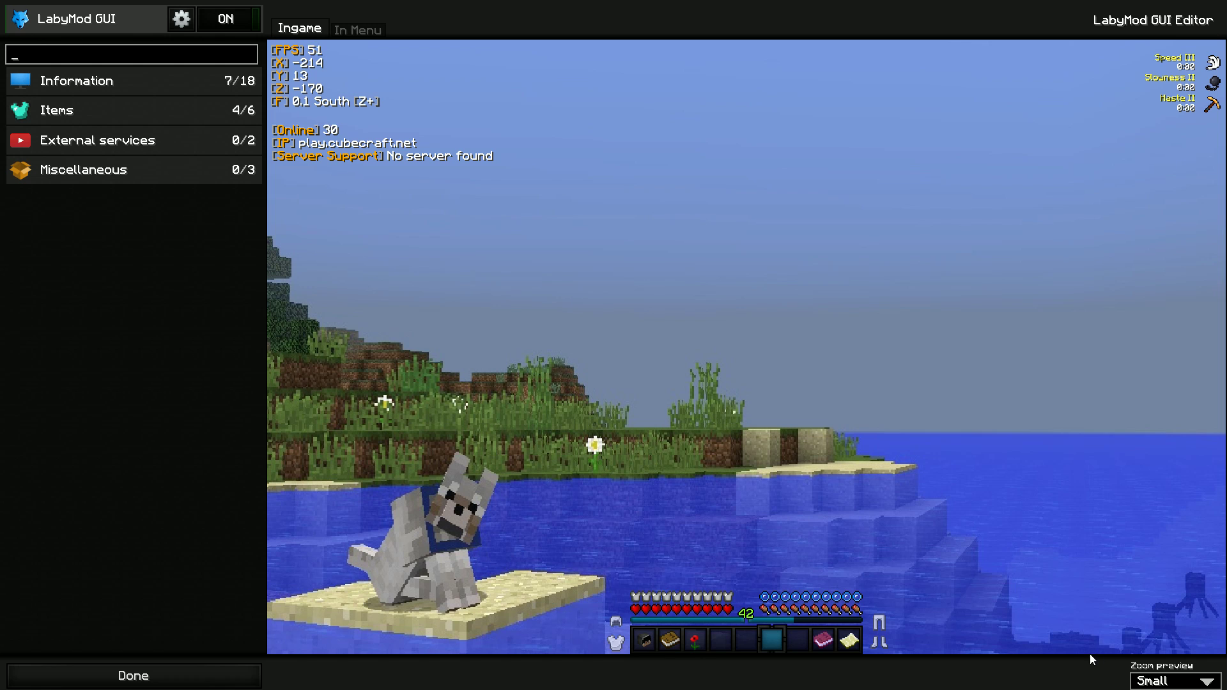
pyautogui.click(165, 88)
# Turn off the FPS, coordinates, direction, online players, server address, server support and potion modules
pyautogui.click(237, 55)
pyautogui.click(237, 86)
pyautogui.click(236, 116)
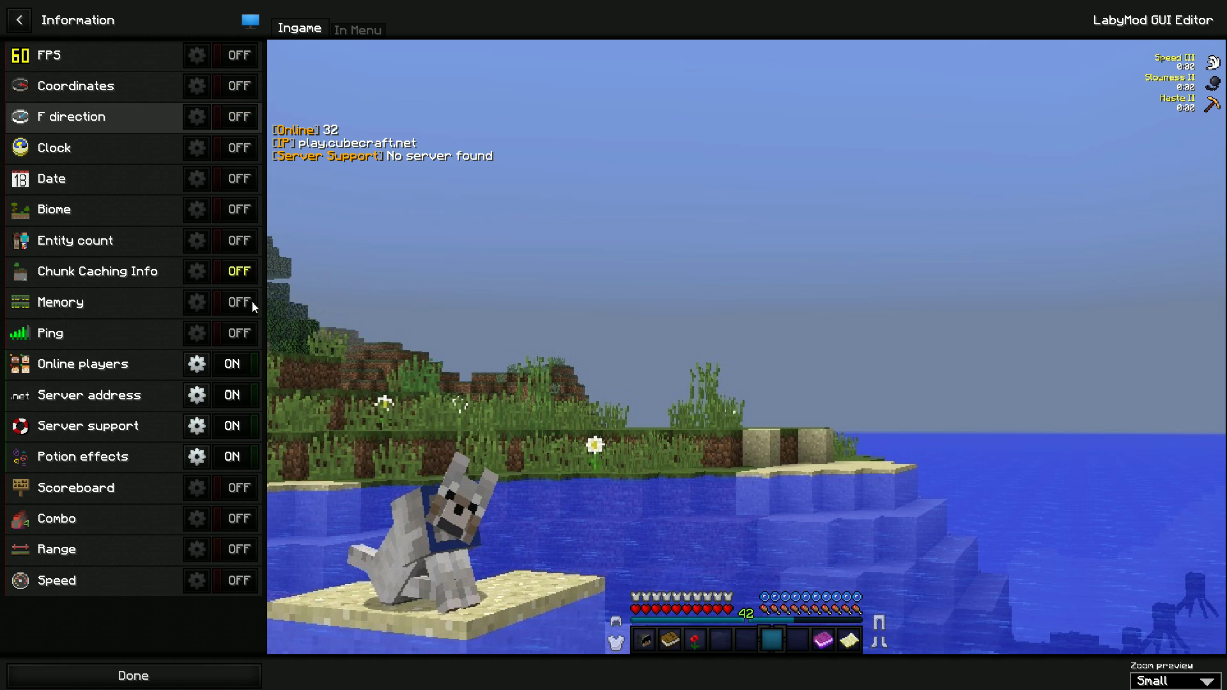
pyautogui.click(241, 367)
pyautogui.click(242, 395)
pyautogui.click(241, 425)
pyautogui.click(240, 456)
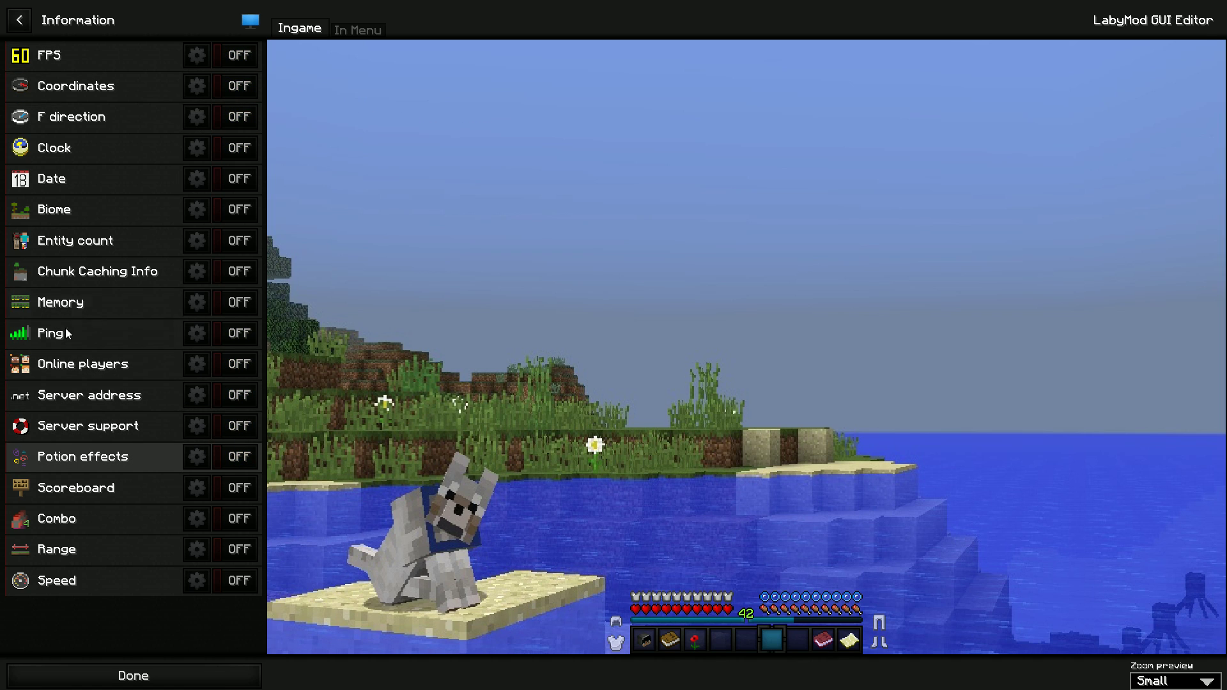
# Enable Ping at the bottom-left and re-enable Potion effects on the left edge
pyautogui.click(238, 333)
pyautogui.moveTo(301, 50); pyautogui.dragTo(325, 617)
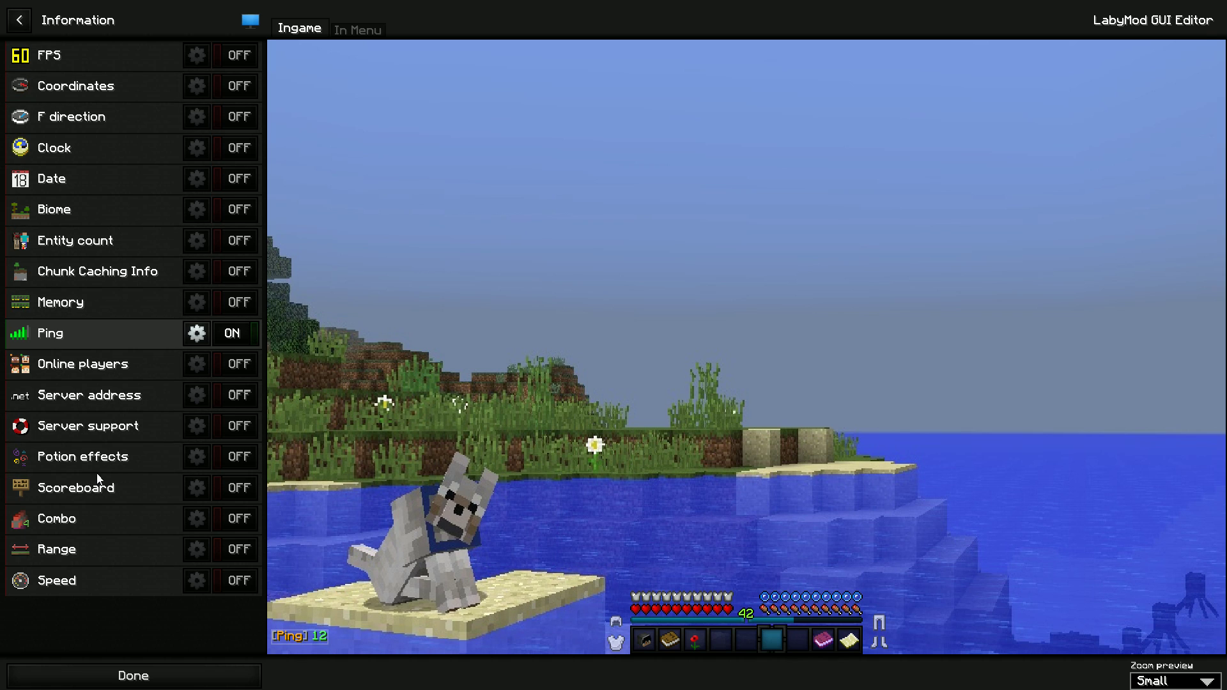
pyautogui.click(225, 457)
pyautogui.moveTo(1214, 69); pyautogui.dragTo(346, 394)
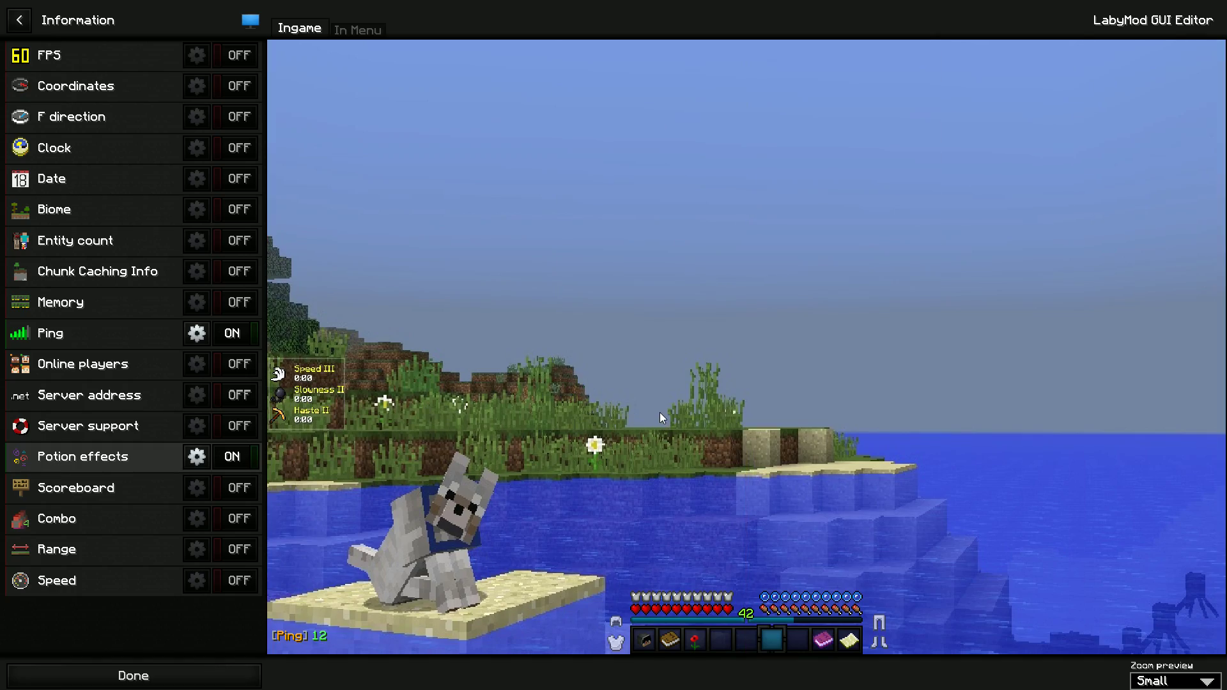
# Close the HUD editor and settings, then walk through the lobby in third-person view
pyautogui.press('Escape')
pyautogui.click(703, 629)
pyautogui.press('Escape')
pyautogui.press('w')
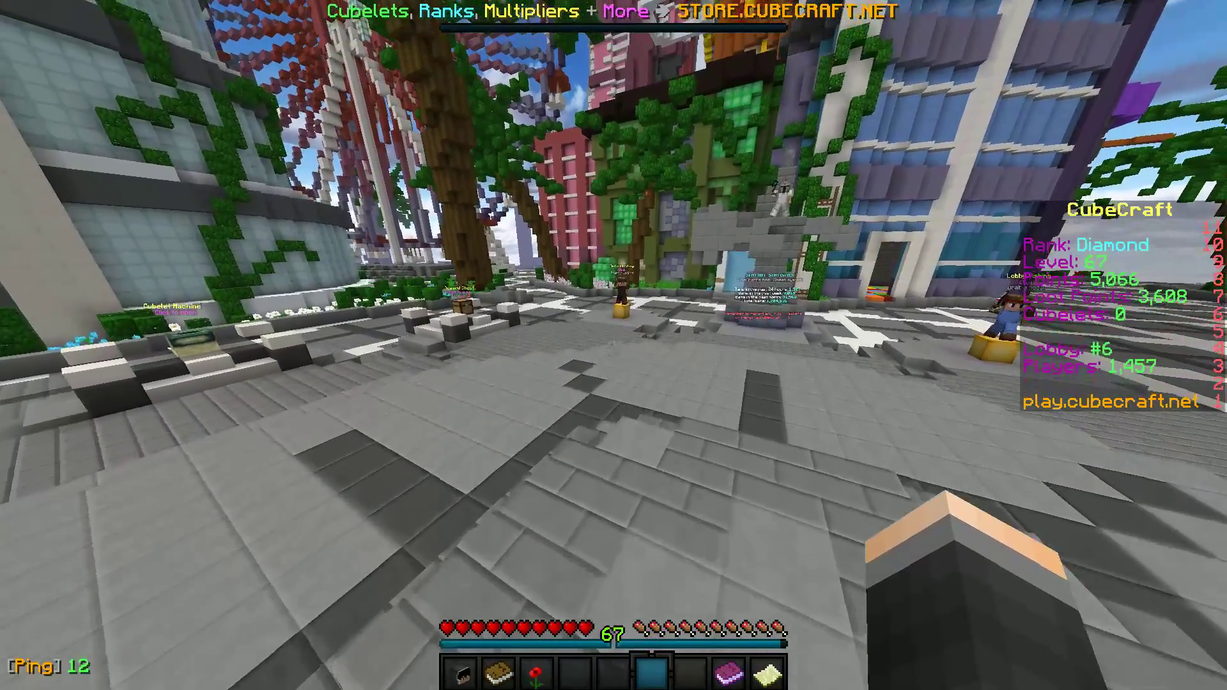
pyautogui.press('F5')
pyautogui.press('F5')
pyautogui.press('w')
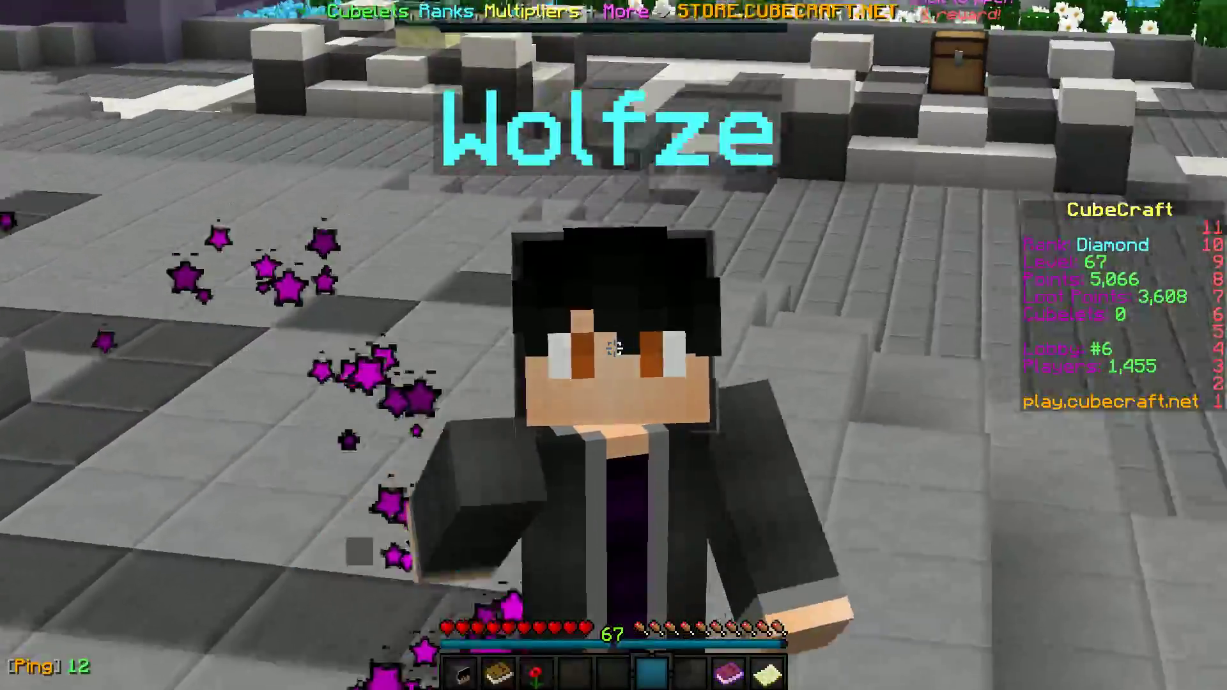
pyautogui.press('w')
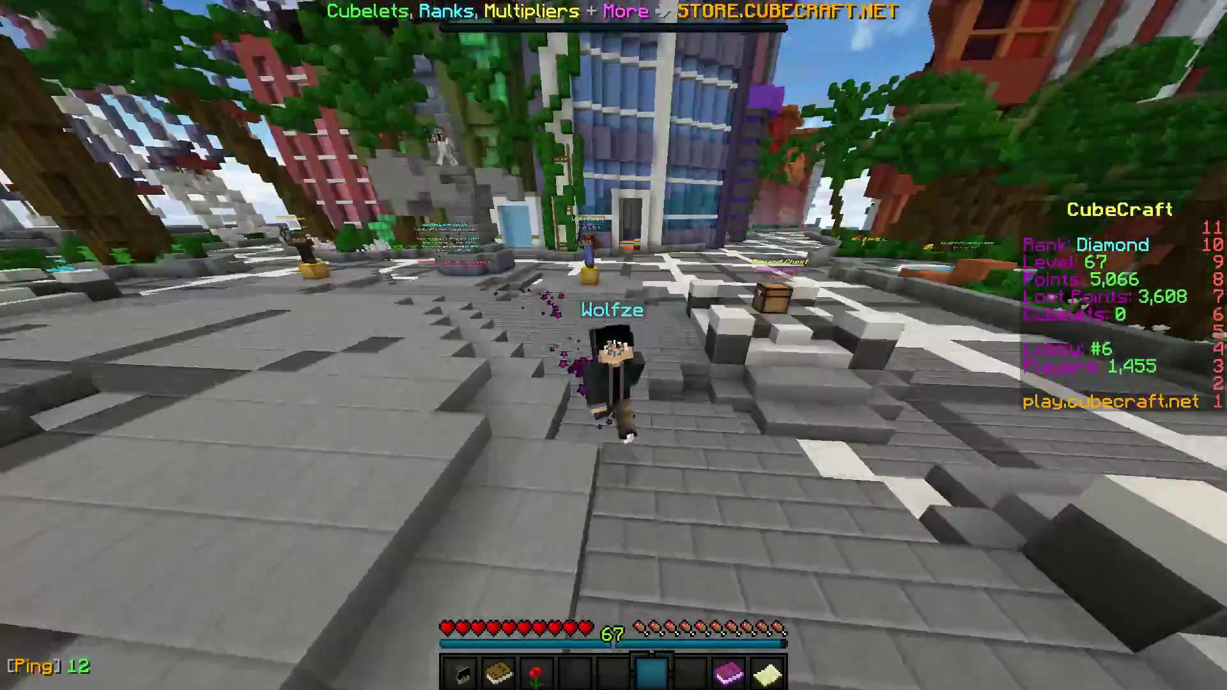